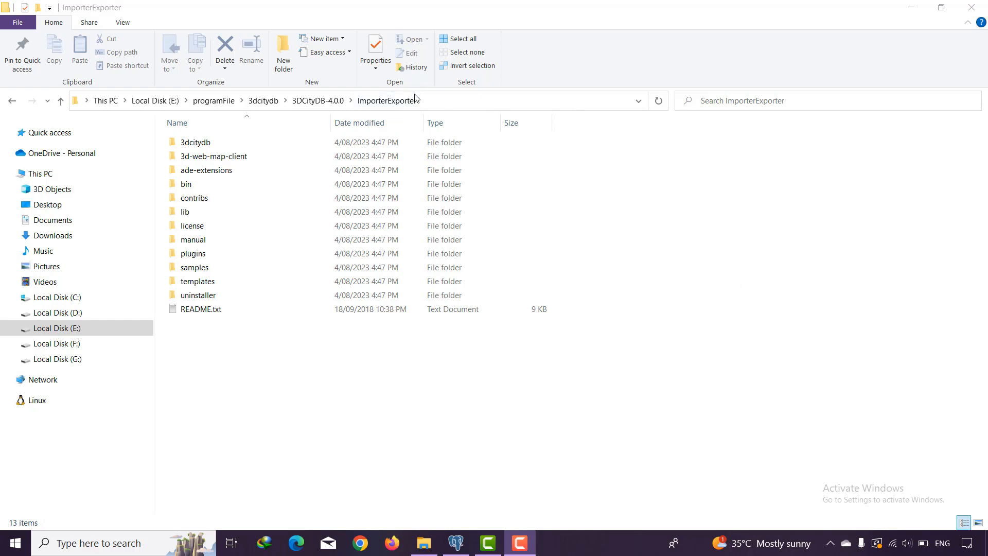
Open a command prompt in the ImporterExporter folder, then widen and reposition its window
{"action": "left_click", "coordinate": [450, 105]}
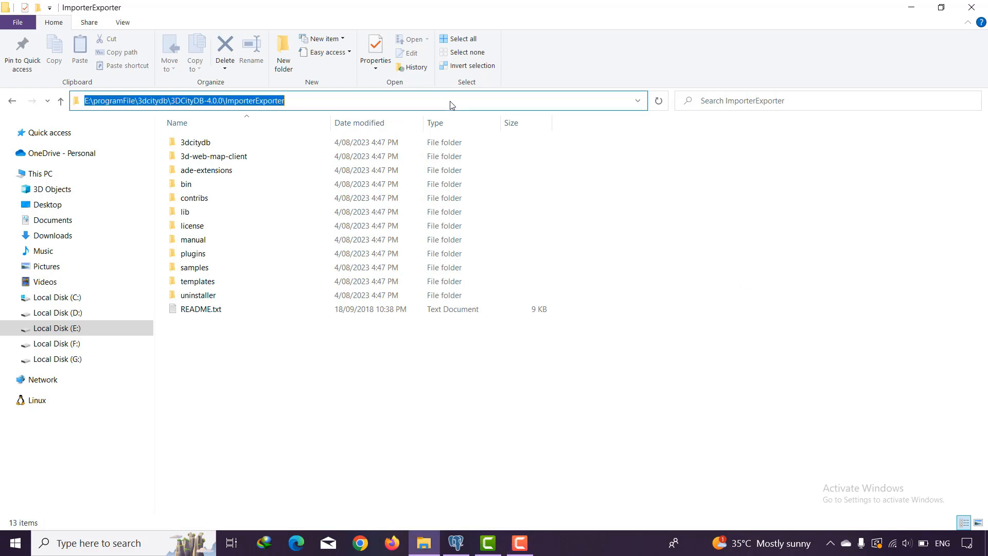
{"action": "type", "text": "cmd"}
{"action": "key", "text": "Return"}
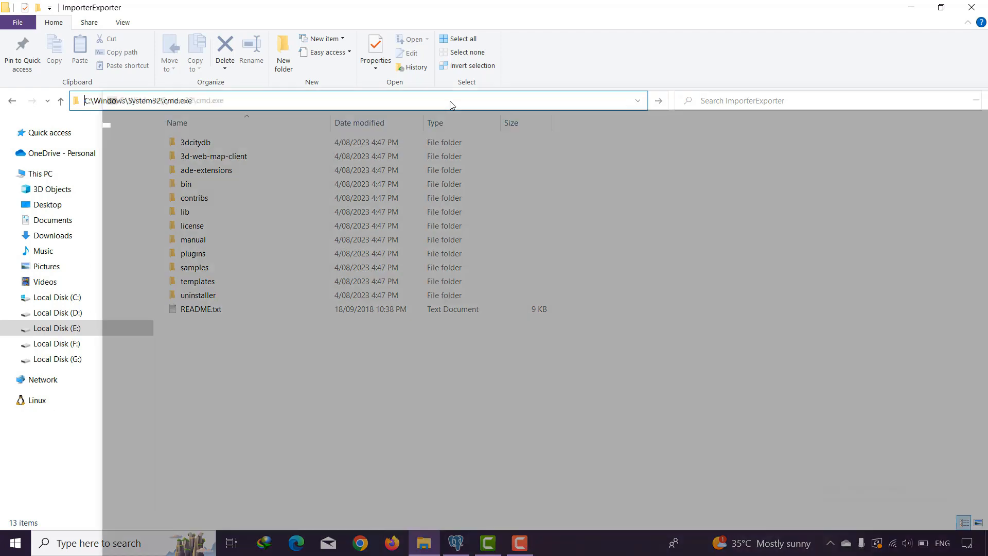
{"action": "left_click_drag", "start_coordinate": [297, 92], "coordinate": [421, 107]}
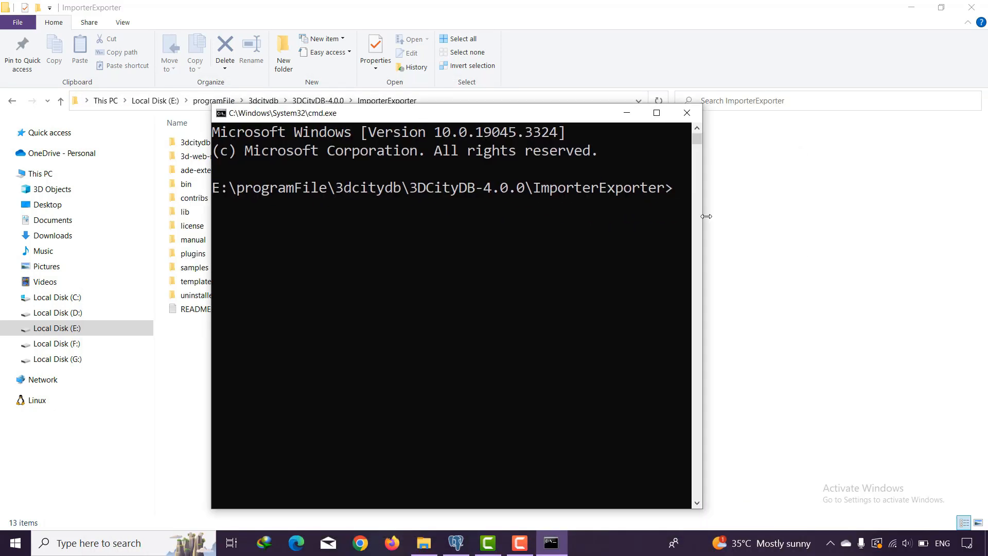
{"action": "left_click_drag", "start_coordinate": [701, 218], "coordinate": [900, 218]}
{"action": "left_click_drag", "start_coordinate": [668, 114], "coordinate": [737, 103]}
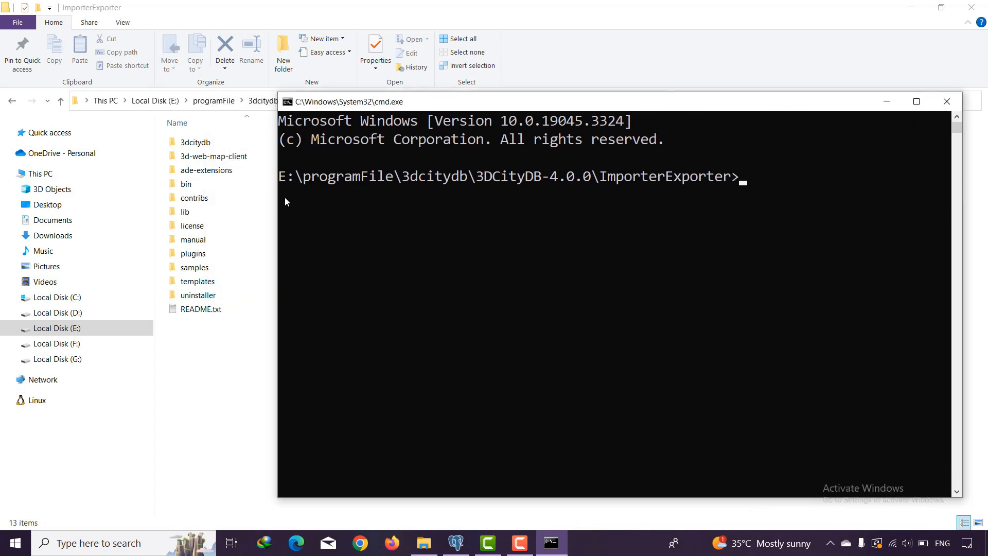
Copy the full file name of impexp-client-4.0.0.jar from the lib folder and return to the ImporterExporter folder
{"action": "double_click", "coordinate": [206, 216]}
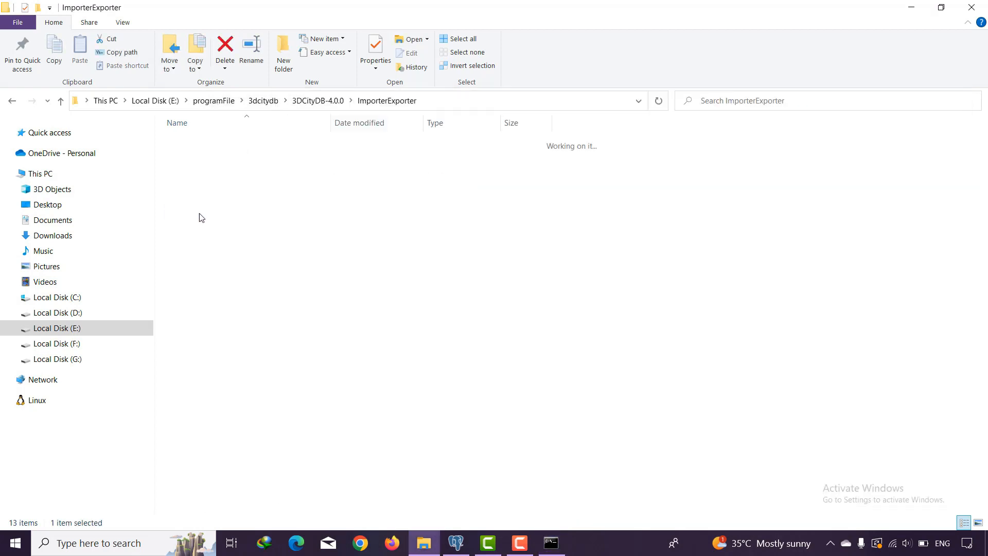
{"action": "scroll", "coordinate": [205, 263], "scroll_direction": "down", "scroll_amount": 1}
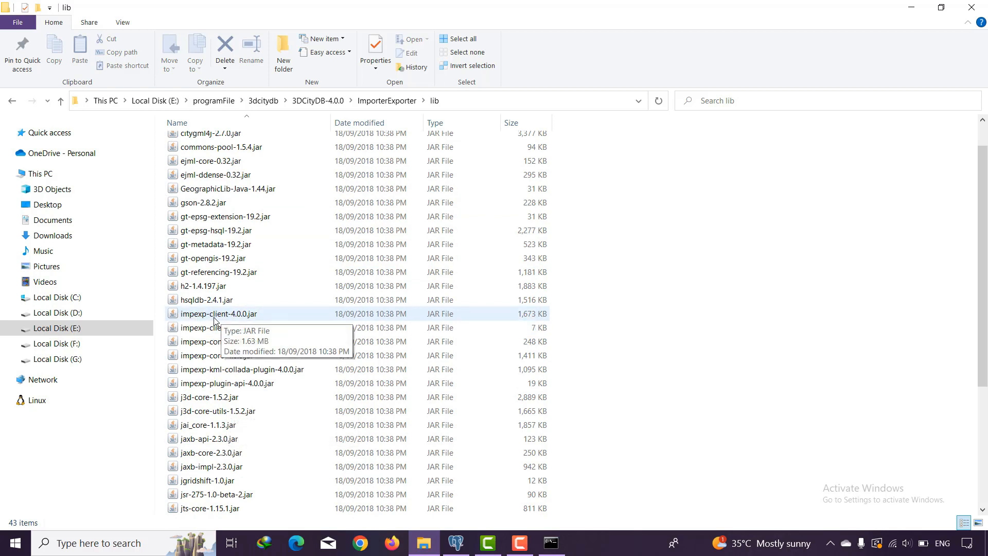
{"action": "right_click", "coordinate": [245, 320]}
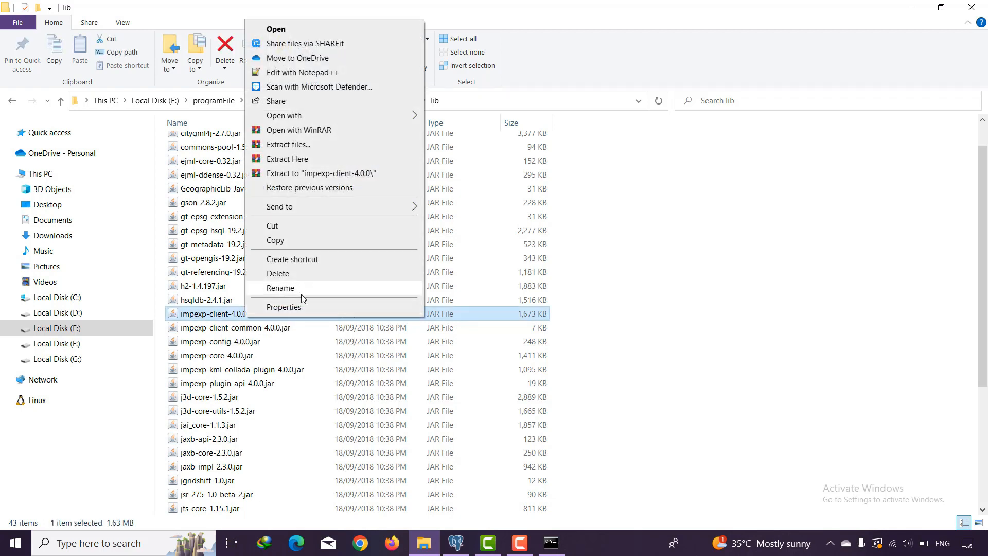
{"action": "left_click", "coordinate": [301, 291]}
{"action": "key", "text": "ctrl+a"}
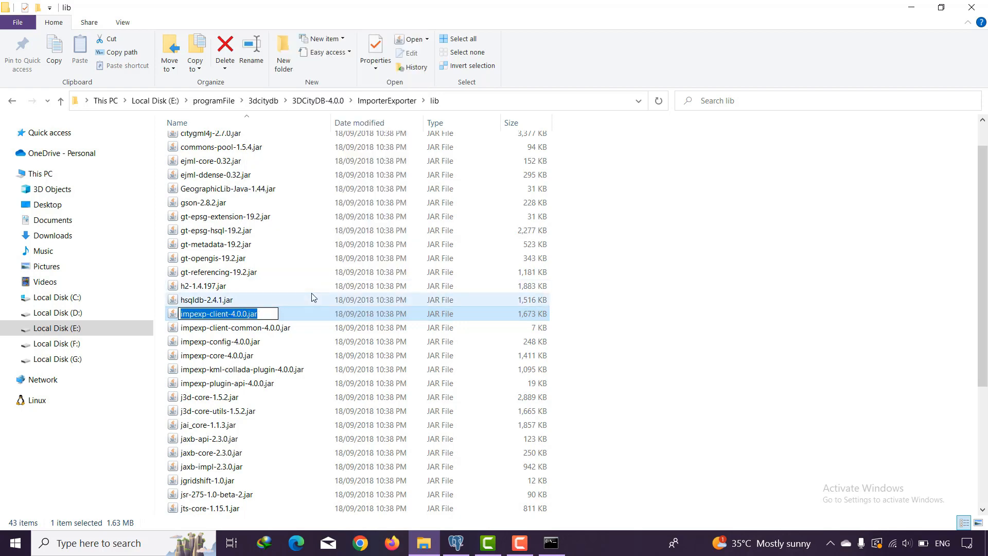
{"action": "left_click", "coordinate": [329, 327]}
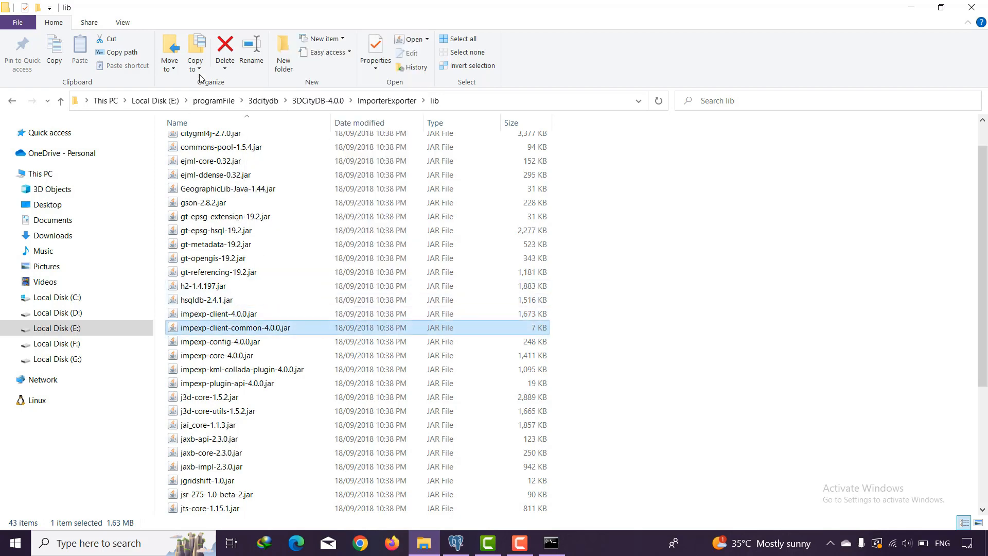
{"action": "left_click", "coordinate": [61, 101]}
Run java -jar ./lib/impexp-client-4.0.0.jar from the command prompt and open the launched program's database connection settings
{"action": "left_click", "coordinate": [551, 543]}
{"action": "left_click_drag", "start_coordinate": [464, 103], "coordinate": [370, 98]}
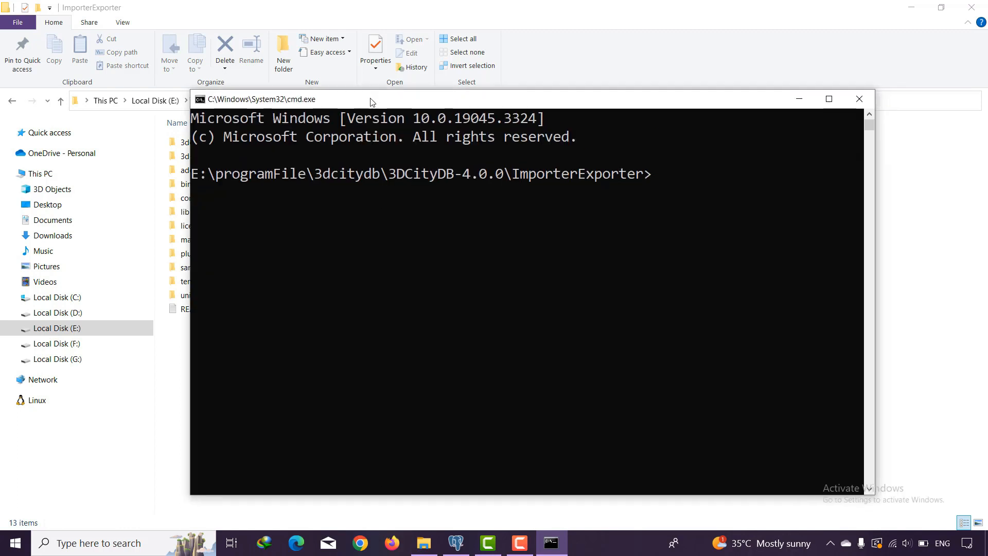
{"action": "type", "text": "java"}
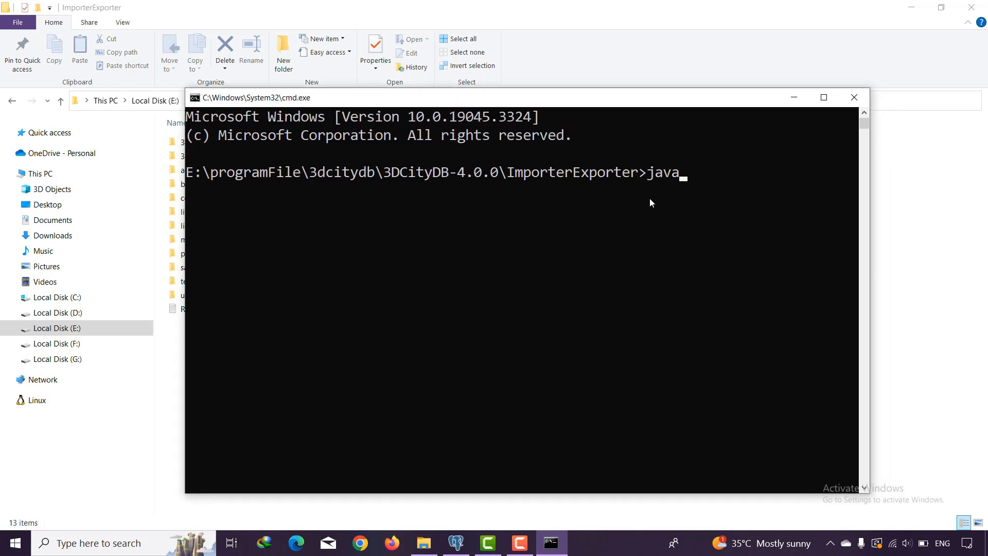
{"action": "type", "text": " -jar ./lib/"}
{"action": "key", "text": "Tab"}
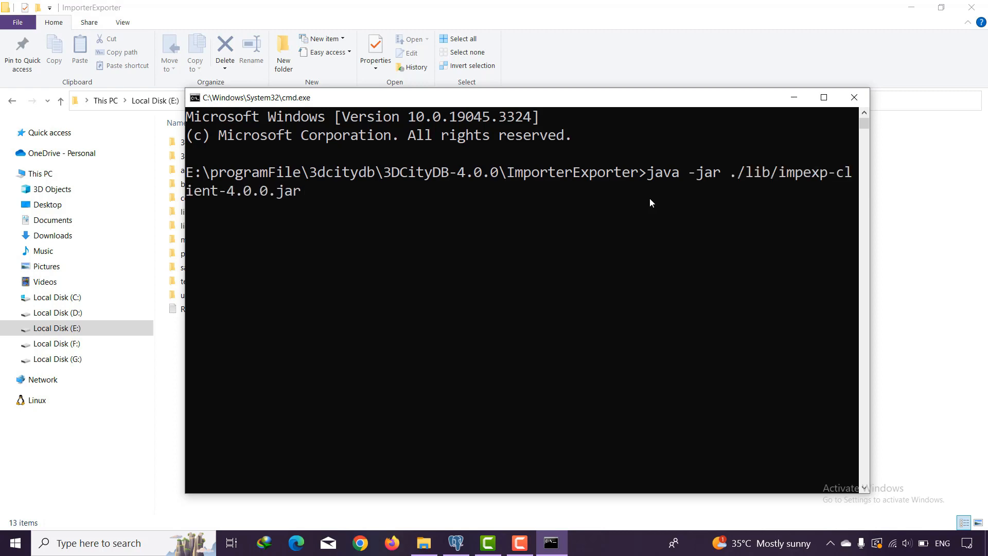
{"action": "key", "text": "Return"}
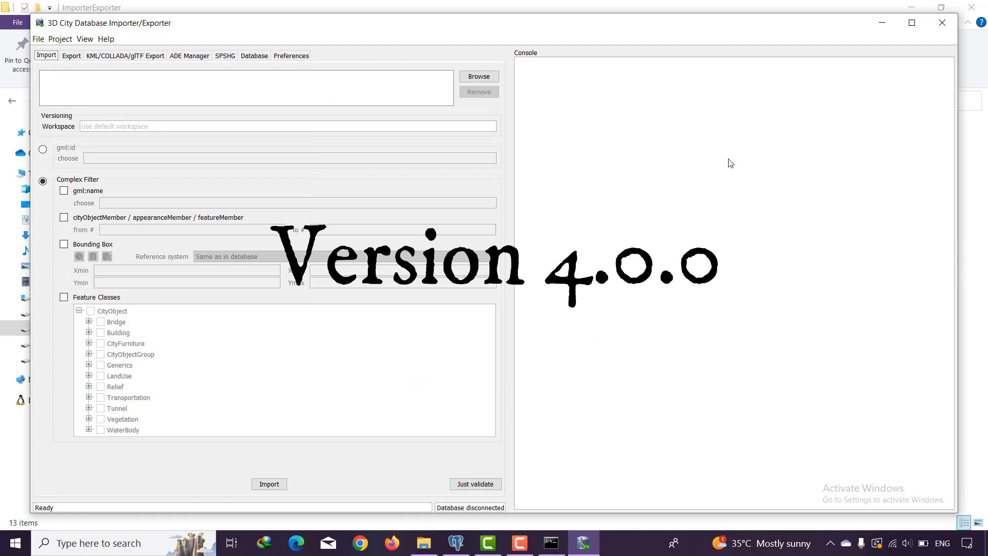
{"action": "left_click", "coordinate": [912, 22]}
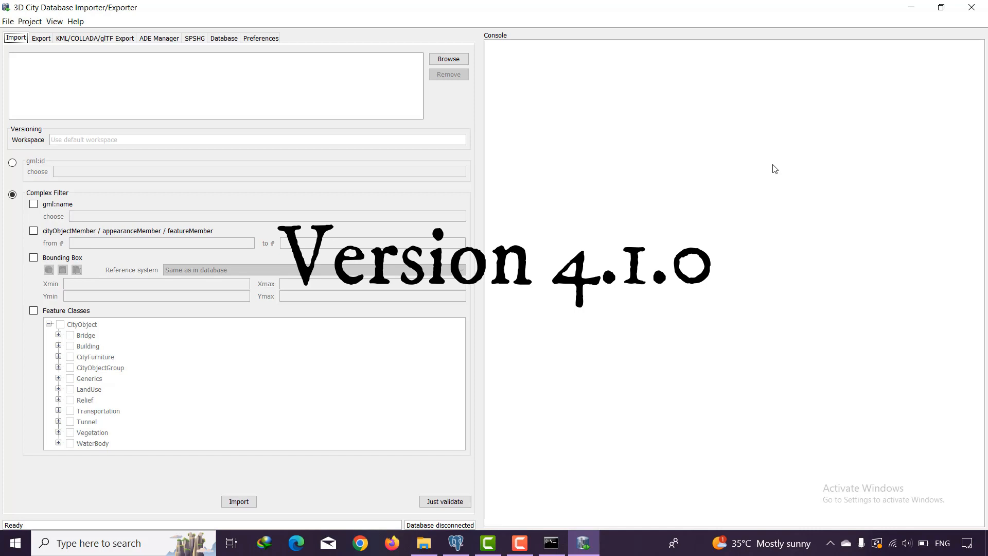
{"action": "left_click", "coordinate": [222, 39]}
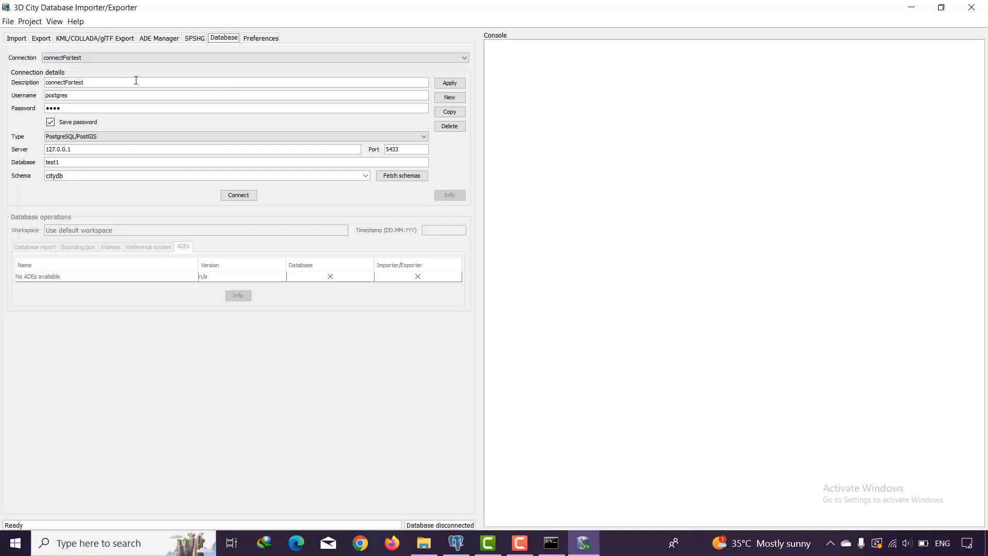
Switch to pgAdmin, examine the tables in the citydb schema of the test database, and return to the Importer/Exporter
{"action": "left_click", "coordinate": [456, 543]}
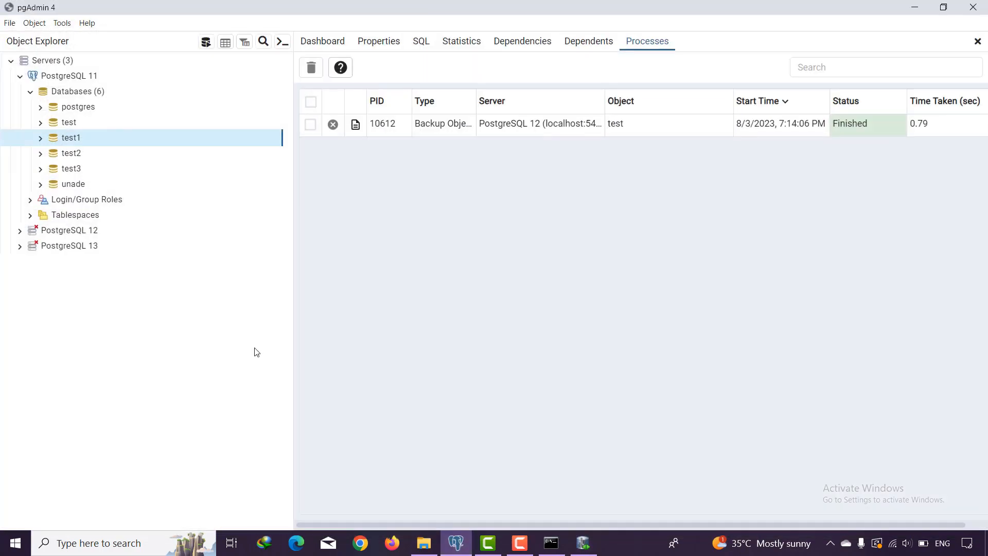
{"action": "left_click", "coordinate": [50, 123]}
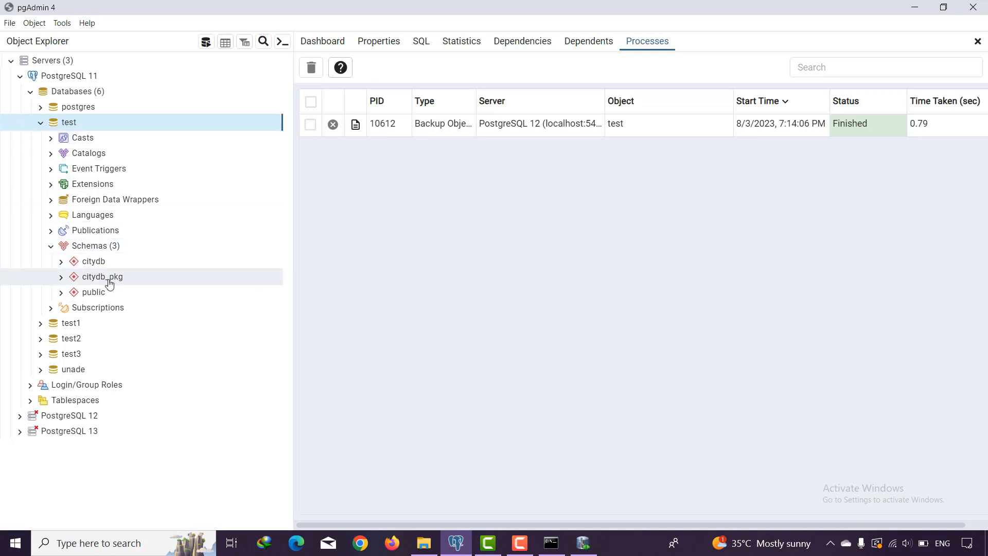
{"action": "left_click", "coordinate": [92, 262]}
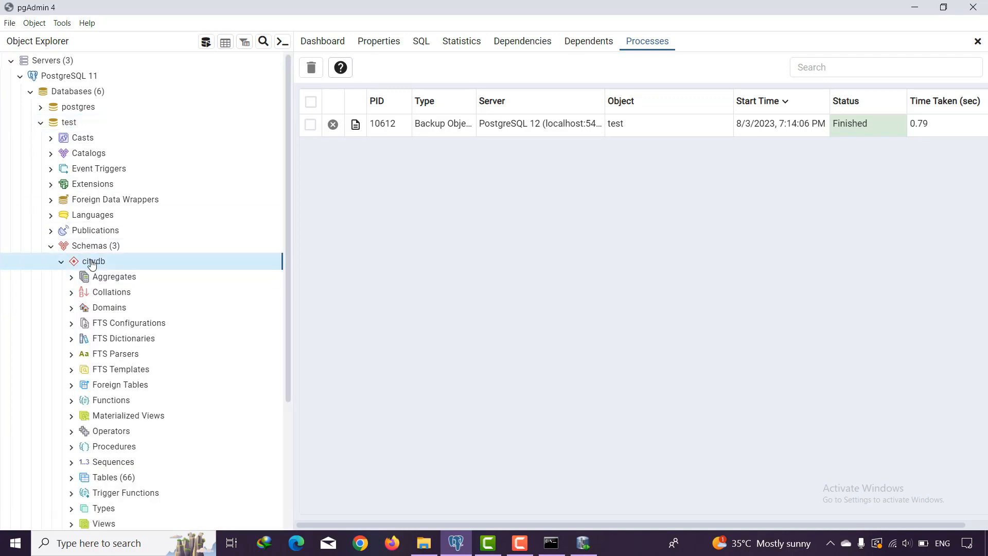
{"action": "scroll", "coordinate": [103, 260], "scroll_direction": "down", "scroll_amount": 3}
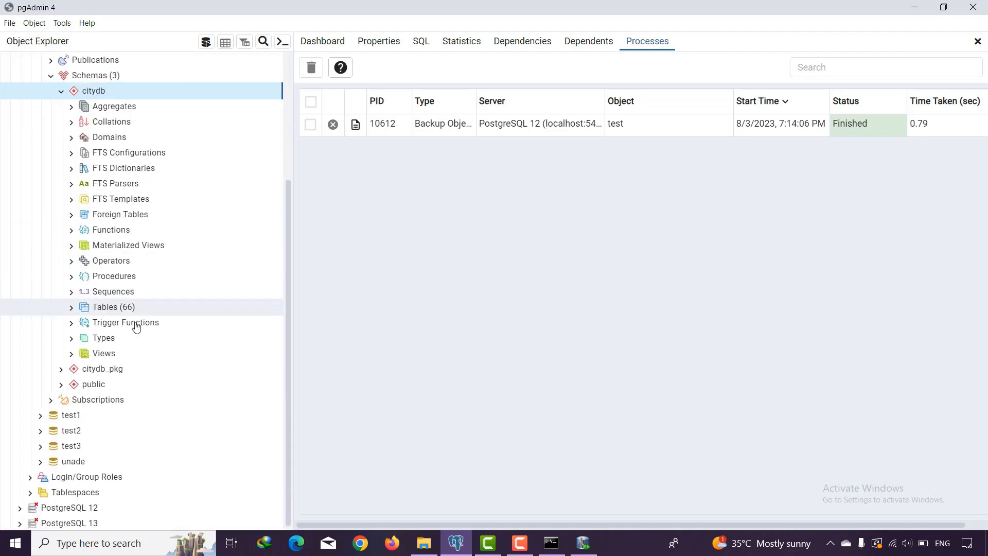
{"action": "left_click", "coordinate": [74, 308]}
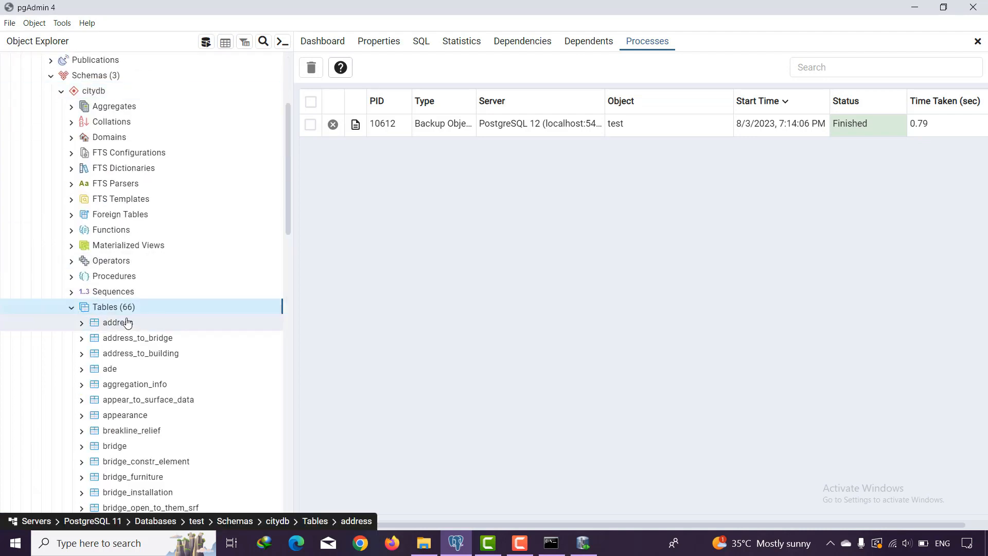
{"action": "scroll", "coordinate": [127, 322], "scroll_direction": "down", "scroll_amount": 7}
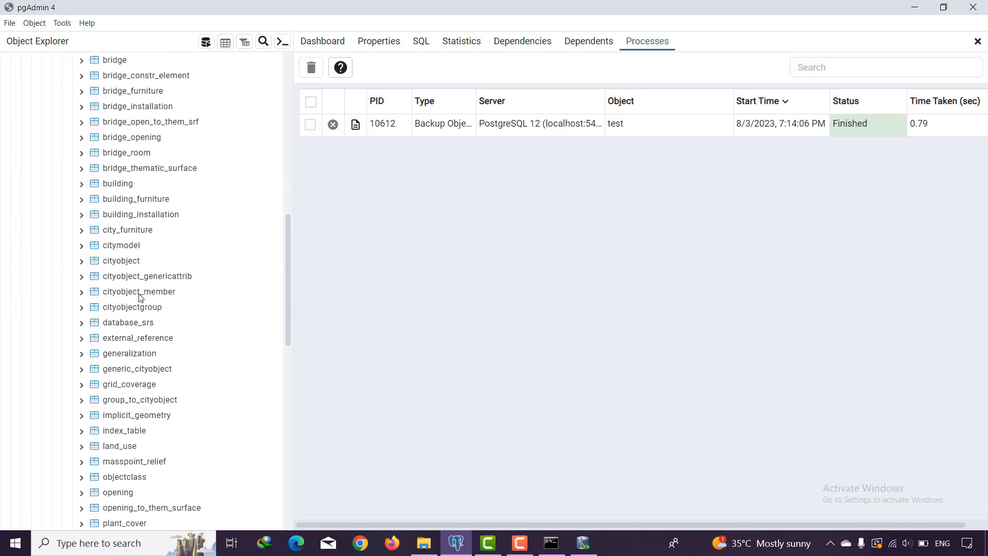
{"action": "scroll", "coordinate": [139, 298], "scroll_direction": "down", "scroll_amount": 8}
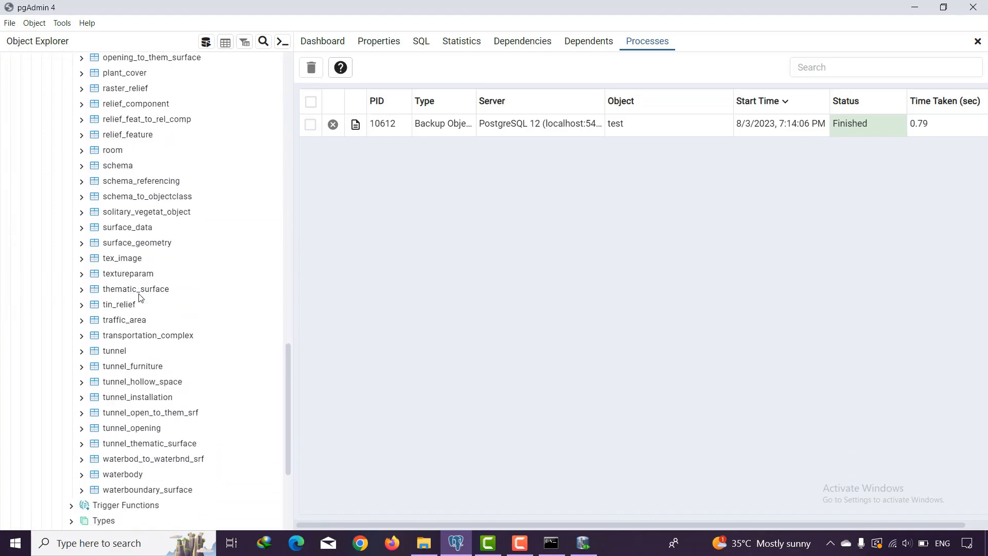
{"action": "scroll", "coordinate": [139, 298], "scroll_direction": "down", "scroll_amount": 3}
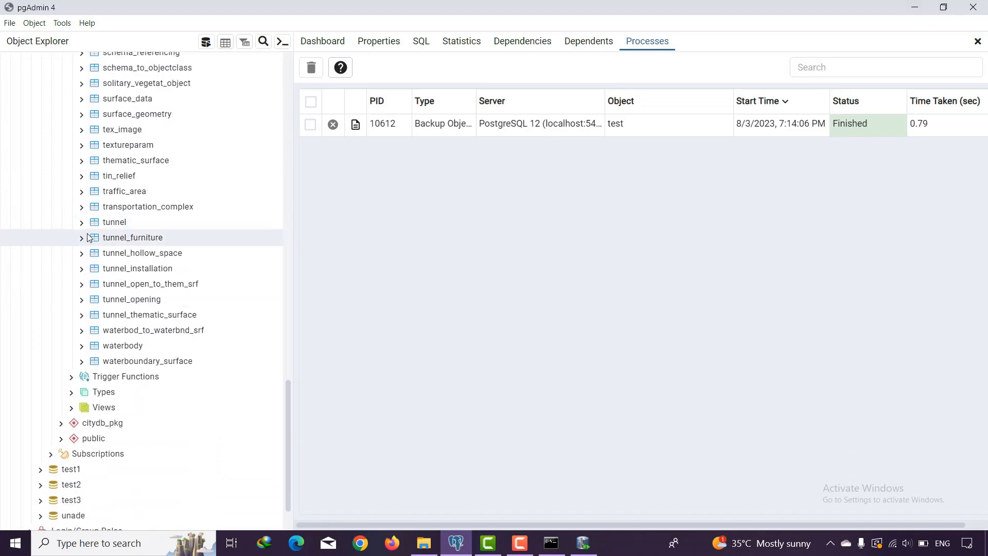
{"action": "left_click", "coordinate": [914, 8]}
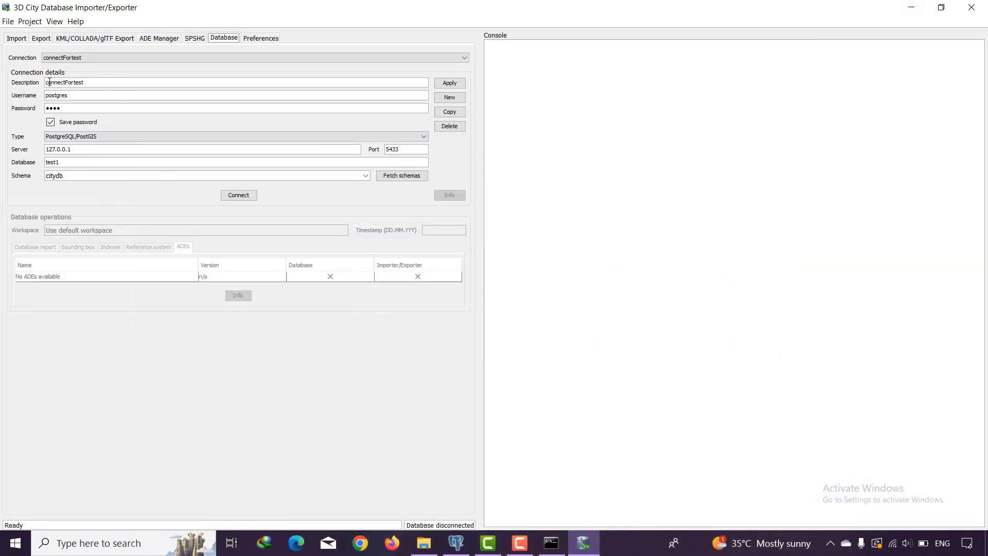
Go through the username and password fields, keep Save password enabled, and choose PostgreSQL/PostGIS as the database type
{"action": "left_click", "coordinate": [82, 95]}
{"action": "left_click", "coordinate": [68, 107]}
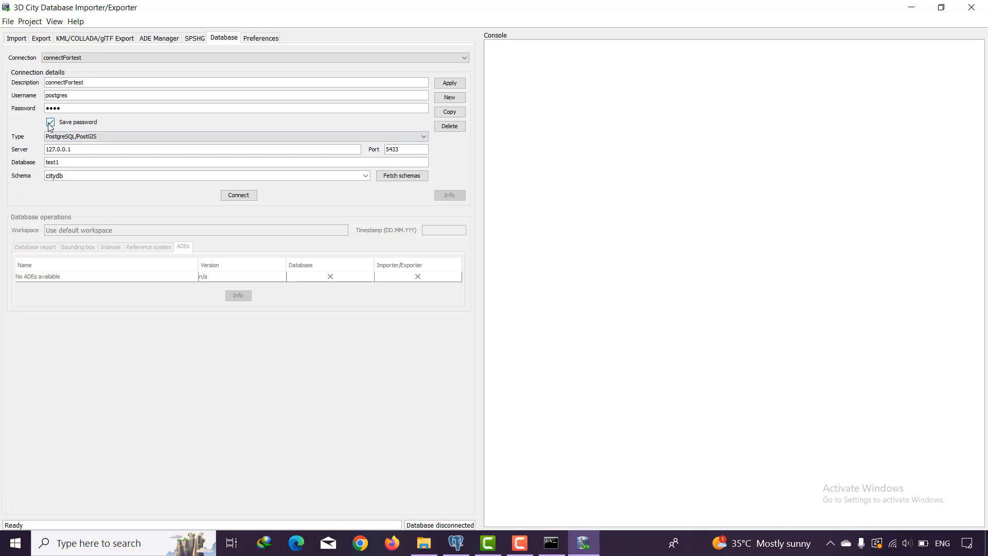
{"action": "left_click", "coordinate": [51, 123]}
{"action": "left_click", "coordinate": [97, 138]}
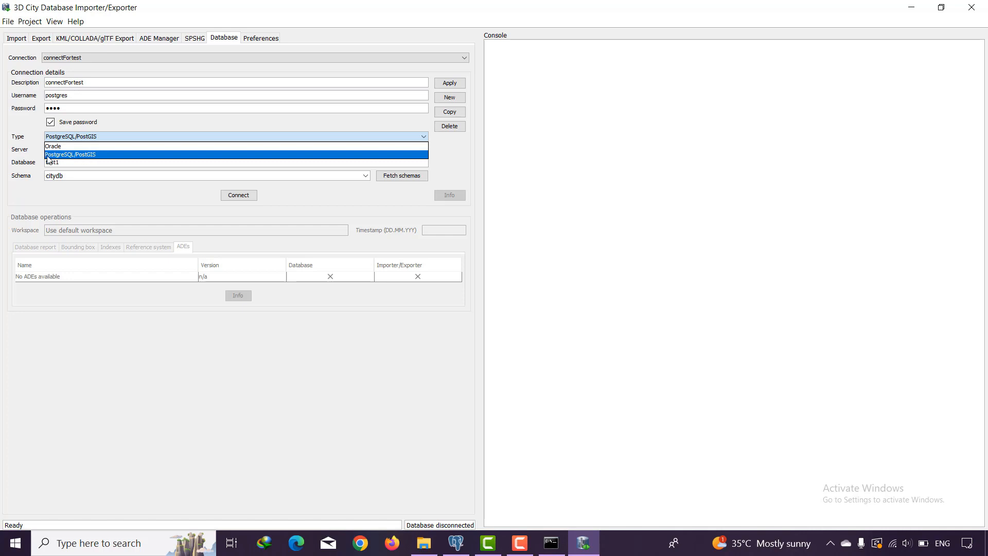
{"action": "left_click", "coordinate": [83, 156]}
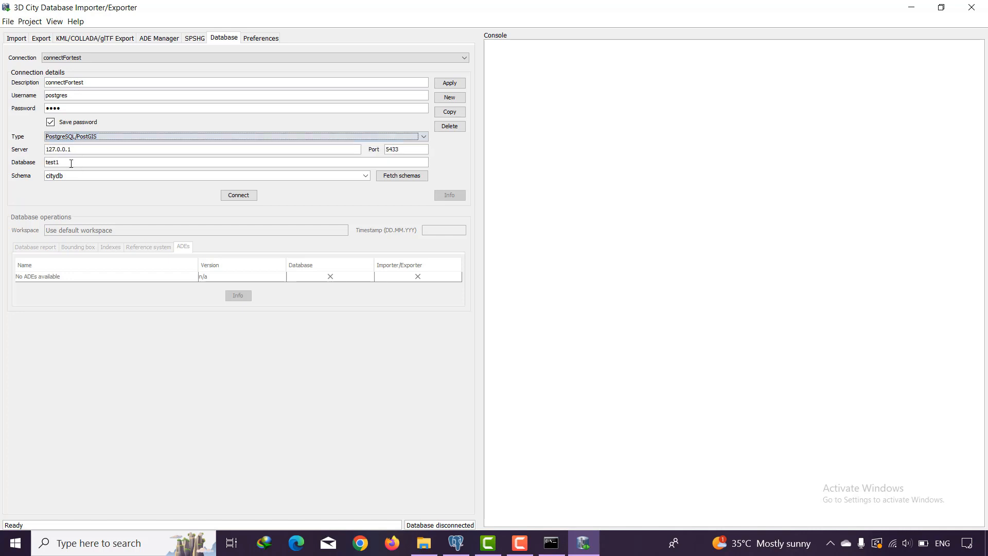
Check the database name in pgAdmin and set the connection's database to test
{"action": "left_click", "coordinate": [68, 163]}
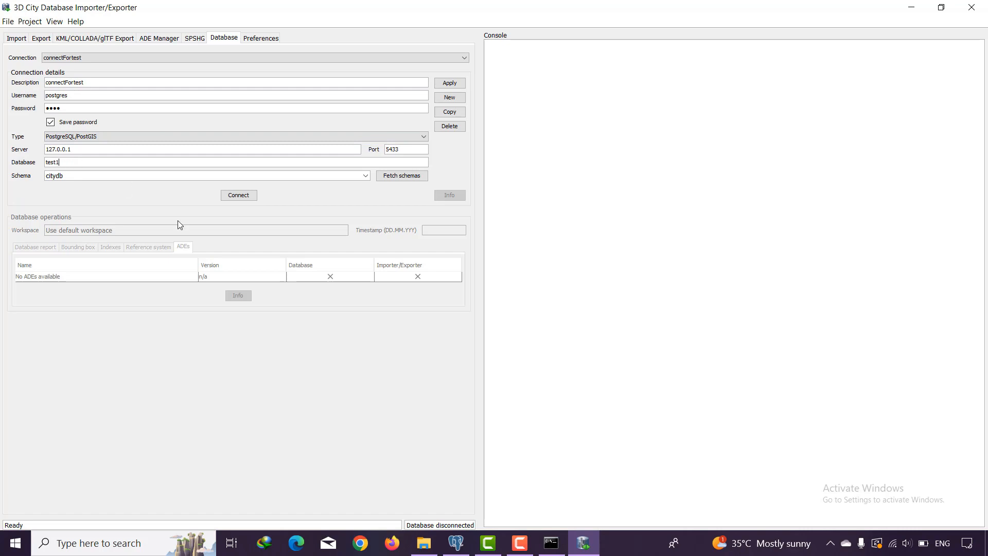
{"action": "left_click", "coordinate": [456, 542]}
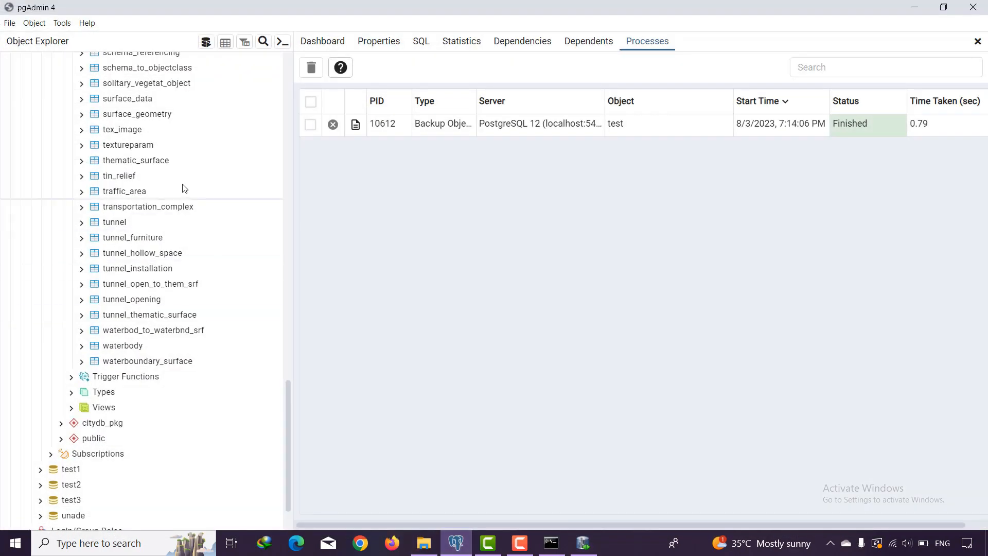
{"action": "scroll", "coordinate": [183, 189], "scroll_direction": "up", "scroll_amount": 20}
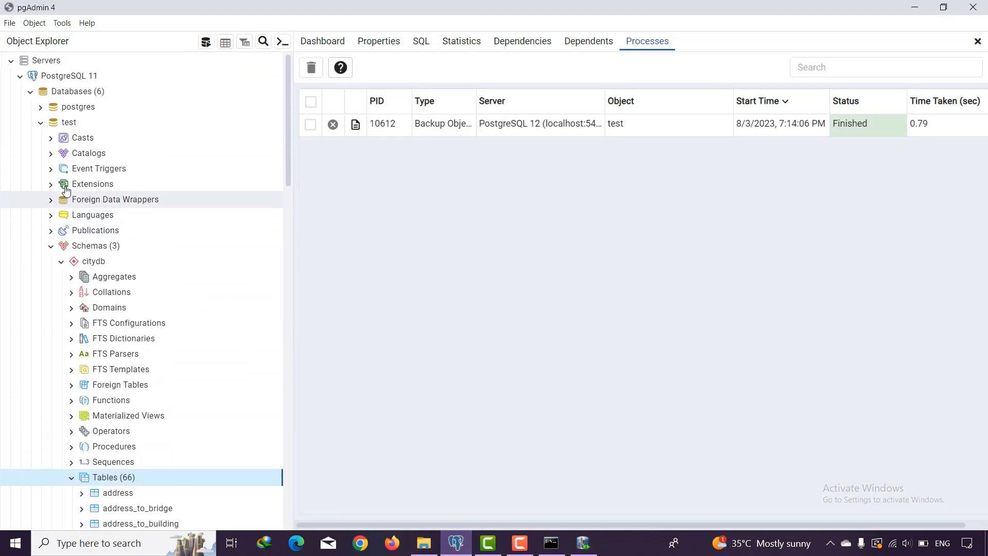
{"action": "left_click", "coordinate": [917, 7]}
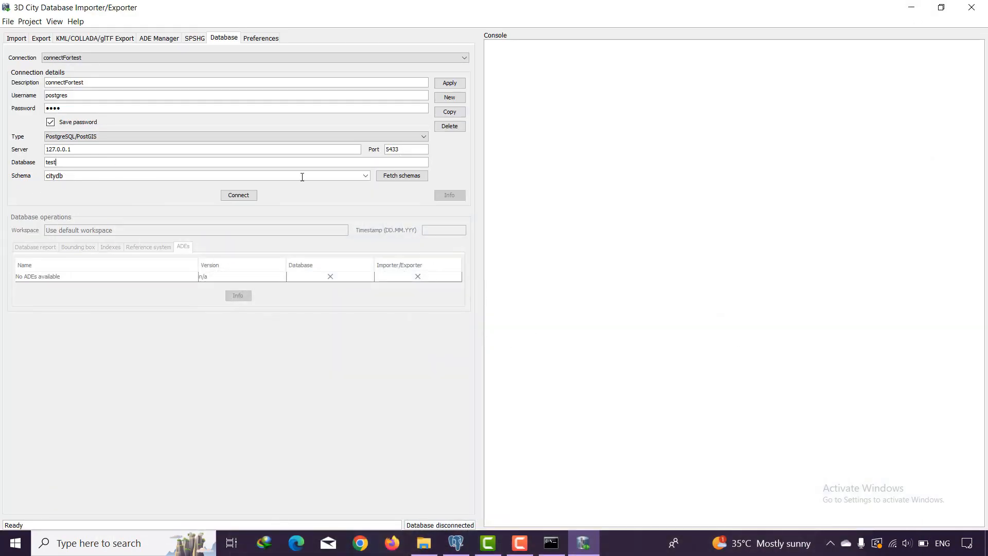
Check the citydb and citydb_pkg schemas of the test database in pgAdmin, and connect the Importer/Exporter to test with schema citydb
{"action": "left_click", "coordinate": [366, 175]}
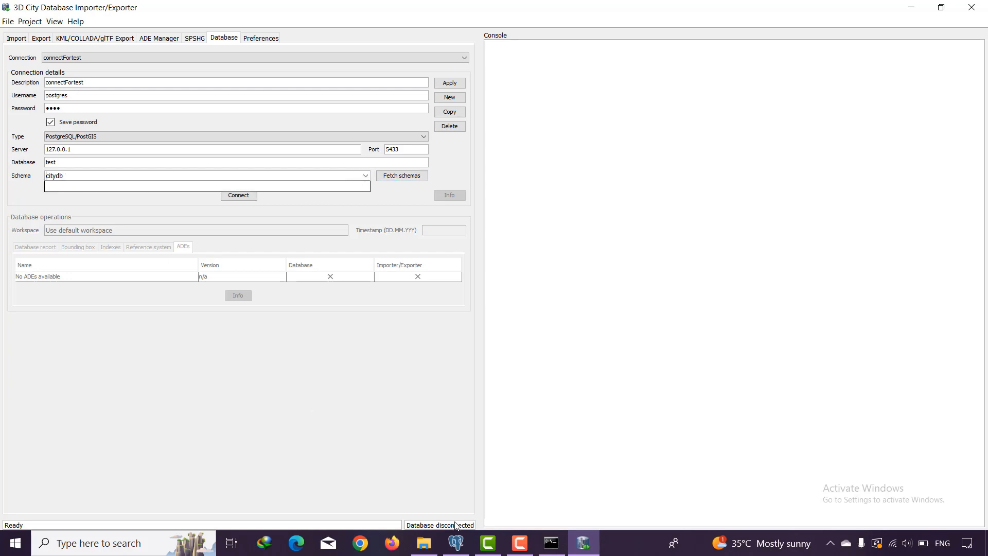
{"action": "left_click", "coordinate": [456, 543]}
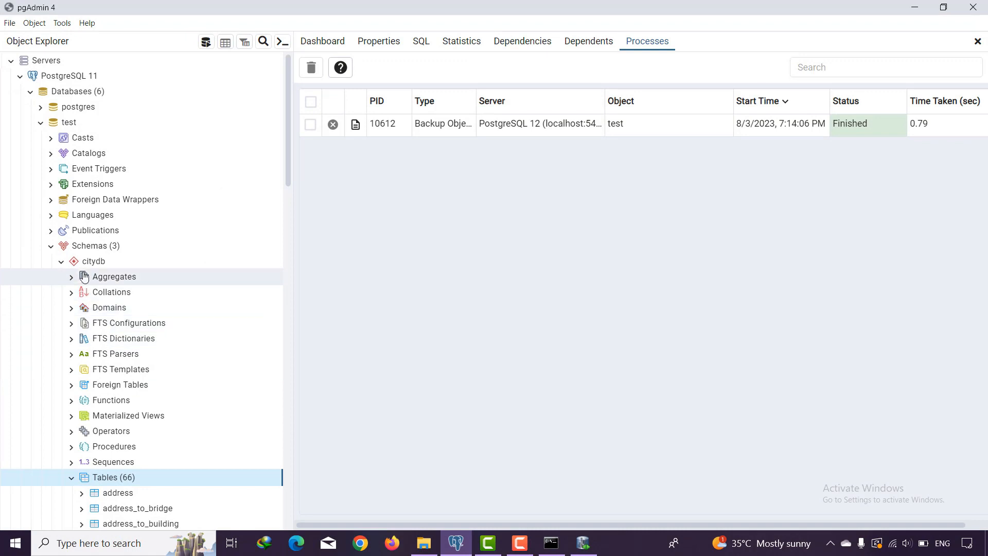
{"action": "left_click", "coordinate": [61, 261]}
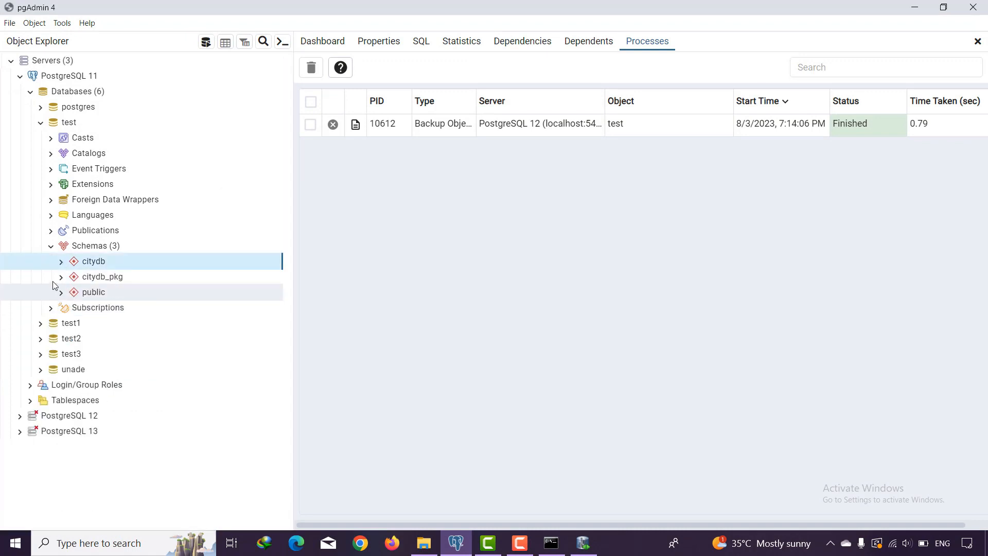
{"action": "left_click", "coordinate": [61, 276]}
{"action": "scroll", "coordinate": [119, 316], "scroll_direction": "down", "scroll_amount": 3}
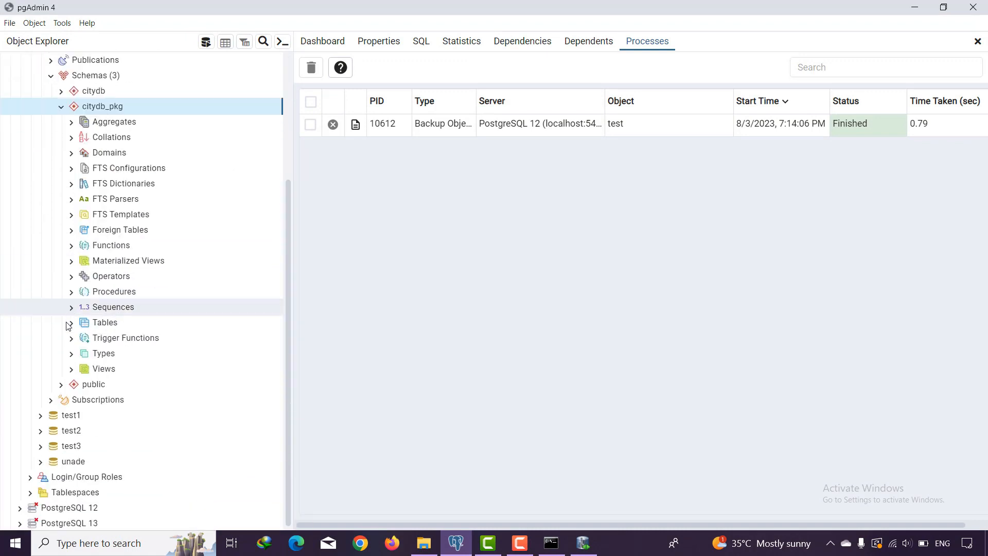
{"action": "left_click", "coordinate": [73, 325]}
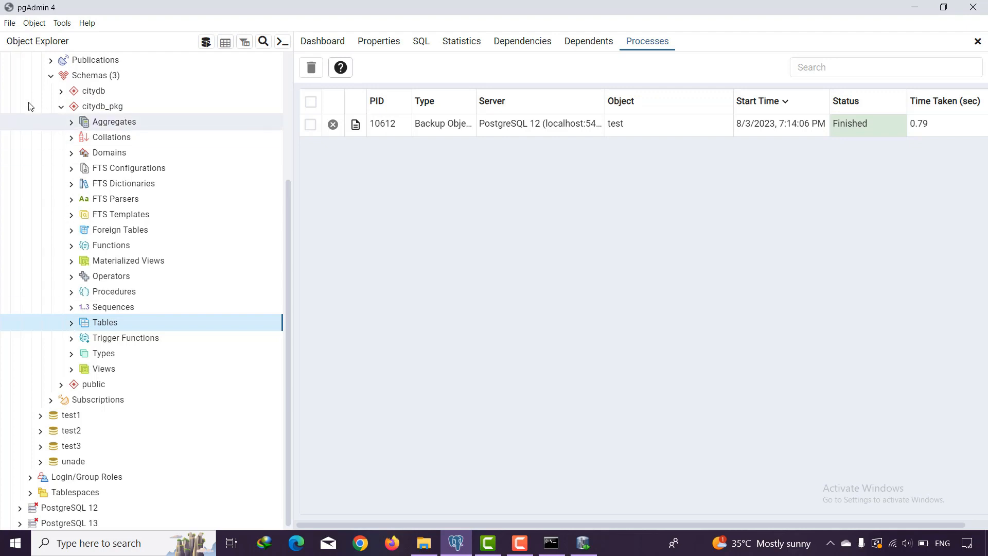
{"action": "left_click", "coordinate": [61, 106]}
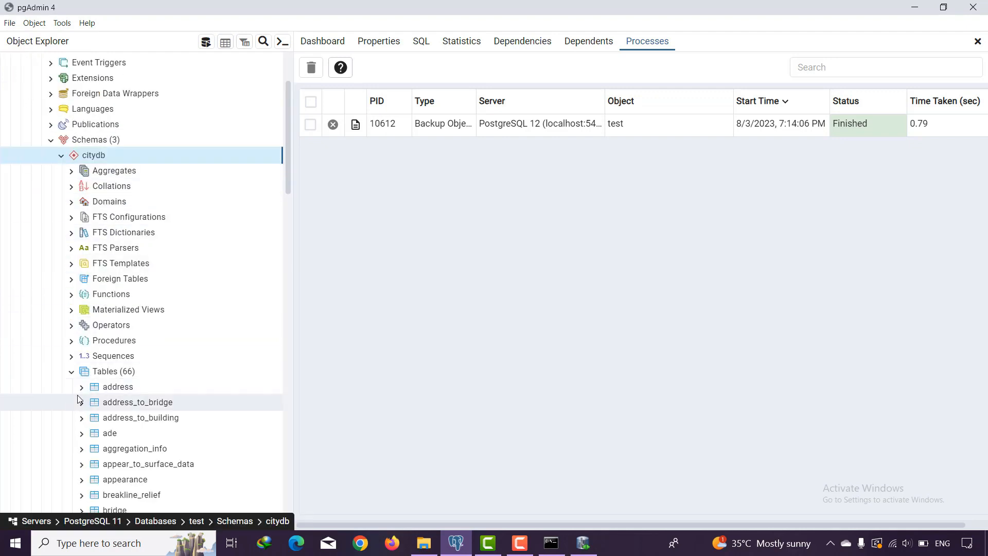
{"action": "scroll", "coordinate": [193, 381], "scroll_direction": "down", "scroll_amount": 14}
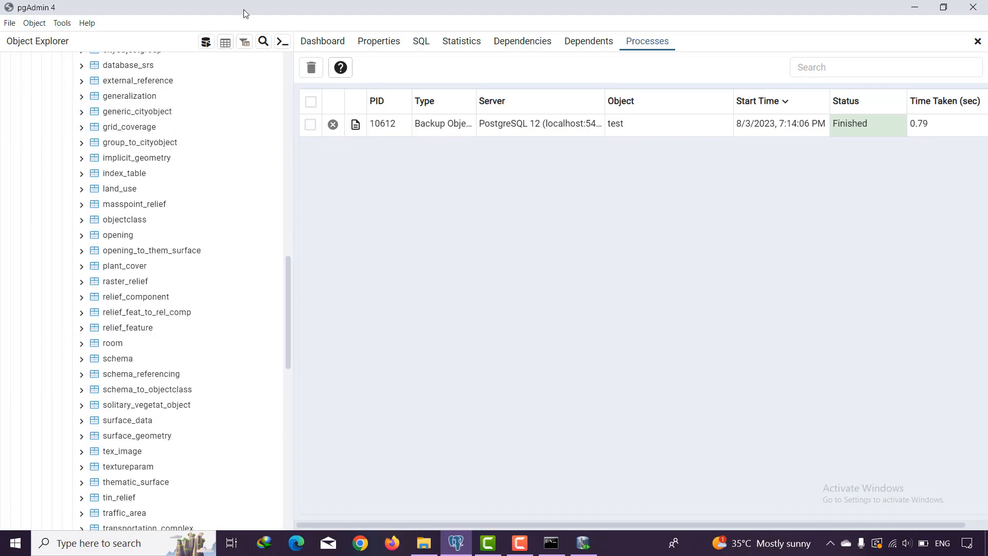
{"action": "left_click", "coordinate": [913, 8]}
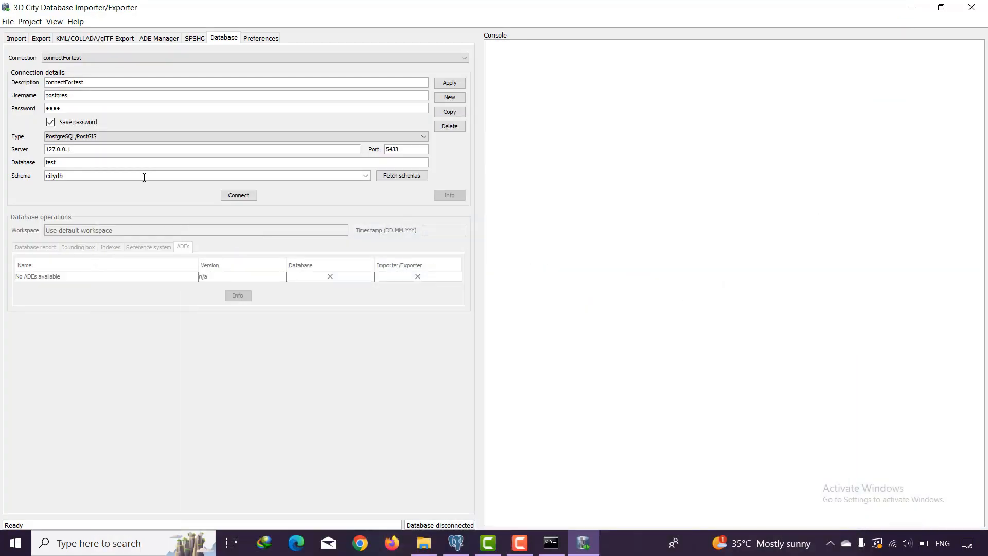
{"action": "left_click", "coordinate": [233, 200]}
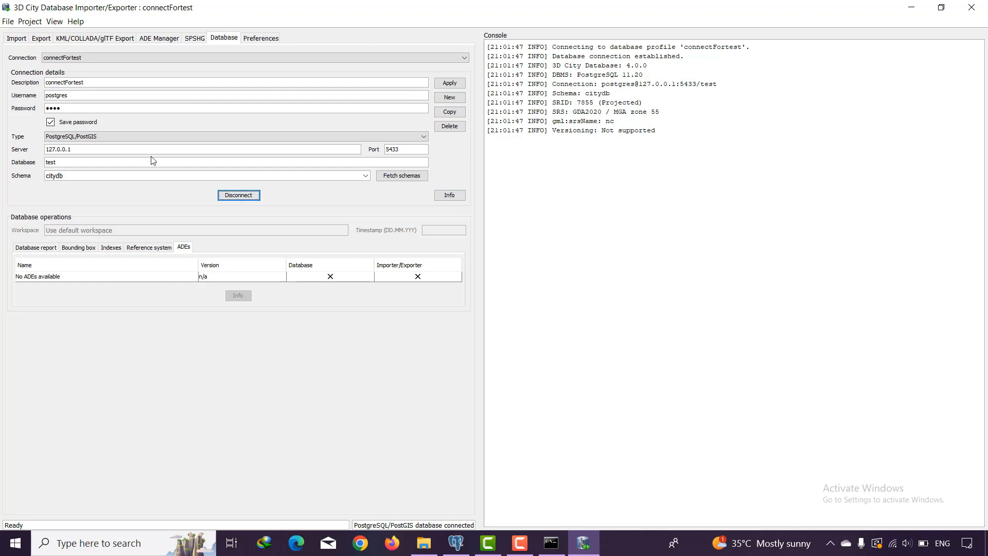
Switch to pgAdmin, collapse the test database and inspect the test1 database under PostgreSQL 11
{"action": "left_click", "coordinate": [451, 549]}
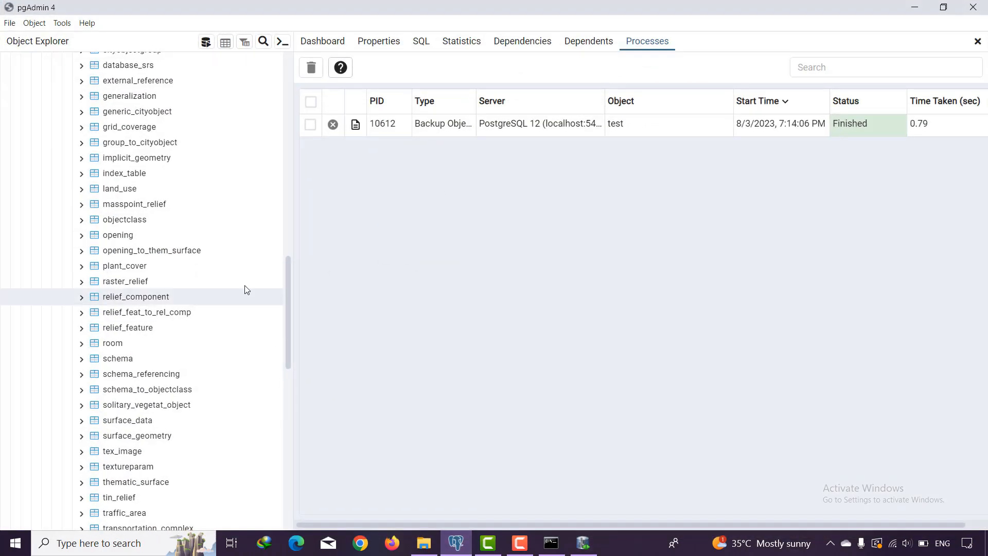
{"action": "scroll", "coordinate": [152, 259], "scroll_direction": "up", "scroll_amount": 8}
{"action": "scroll", "coordinate": [153, 259], "scroll_direction": "up", "scroll_amount": 8}
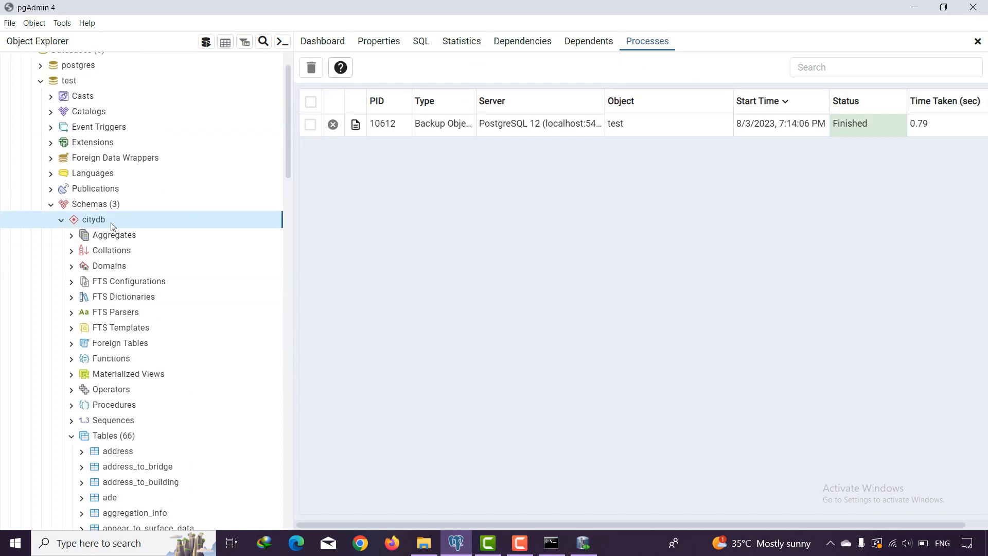
{"action": "left_click", "coordinate": [42, 82]}
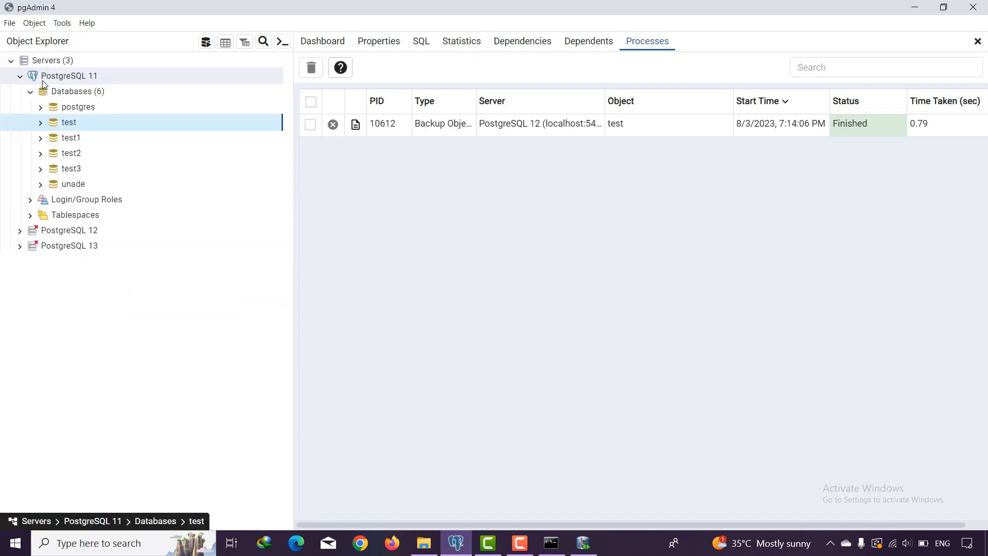
{"action": "left_click", "coordinate": [41, 138]}
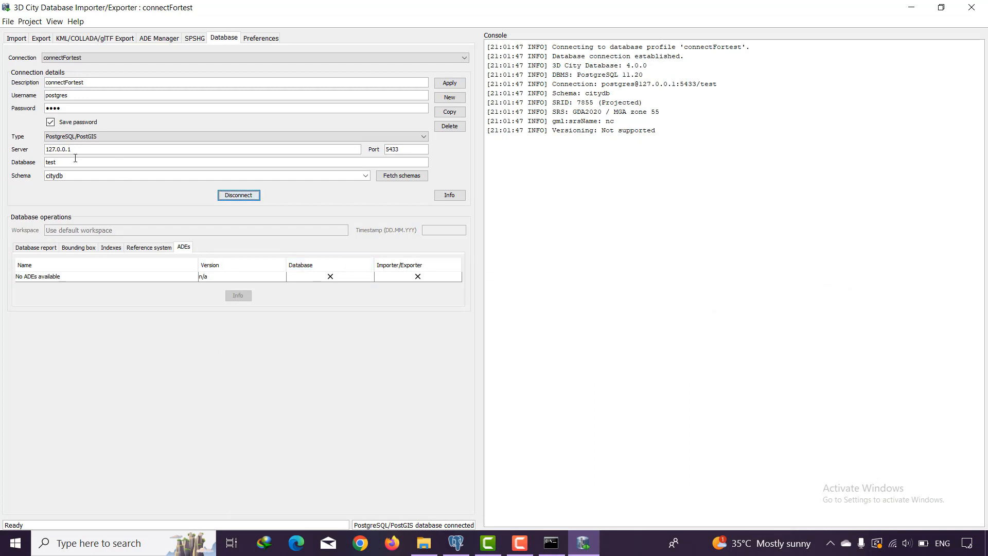
Disconnect in the Importer/Exporter and try to connect with the database set to test1
{"action": "left_click", "coordinate": [53, 161]}
{"action": "left_click_drag", "start_coordinate": [74, 149], "coordinate": [28, 151]}
{"action": "left_click", "coordinate": [390, 149]}
{"action": "key", "text": "BackSpace"}
{"action": "left_click", "coordinate": [248, 196]}
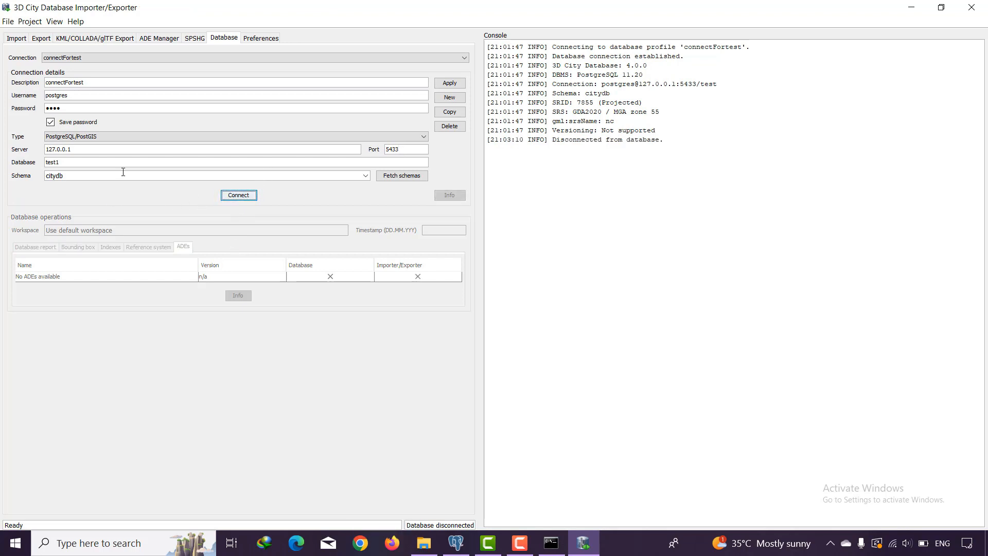
{"action": "left_click", "coordinate": [238, 195]}
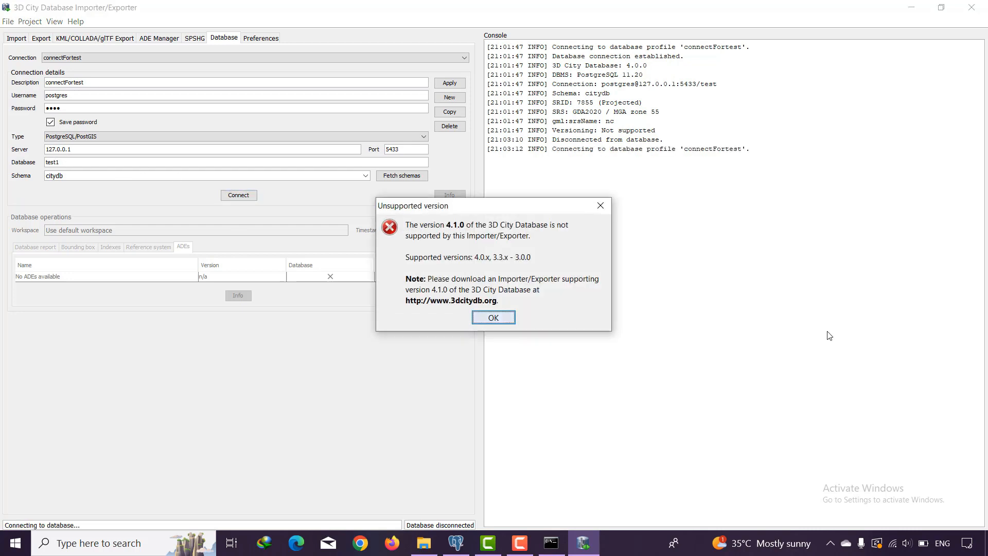
{"action": "left_click_drag", "start_coordinate": [448, 206], "coordinate": [329, 63]}
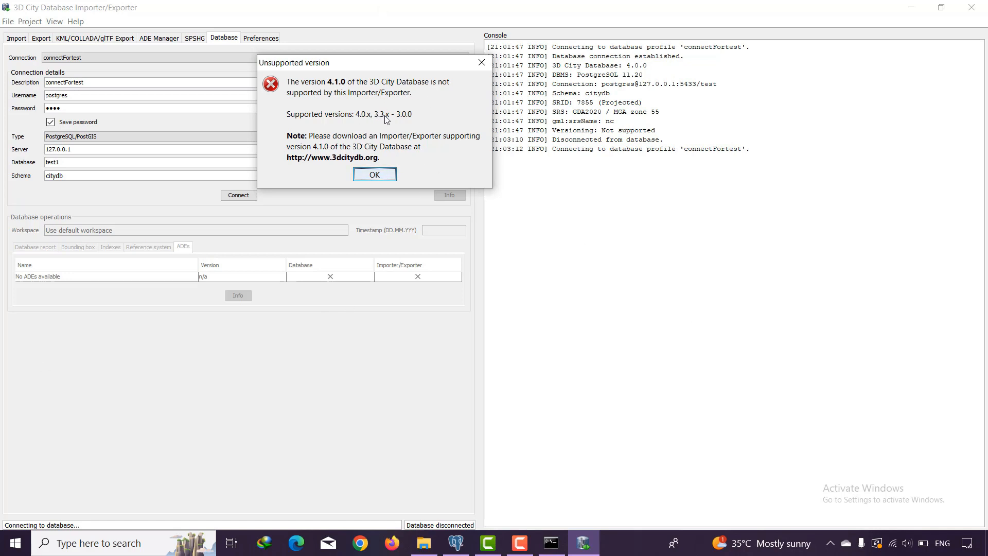
{"action": "left_click", "coordinate": [375, 175]}
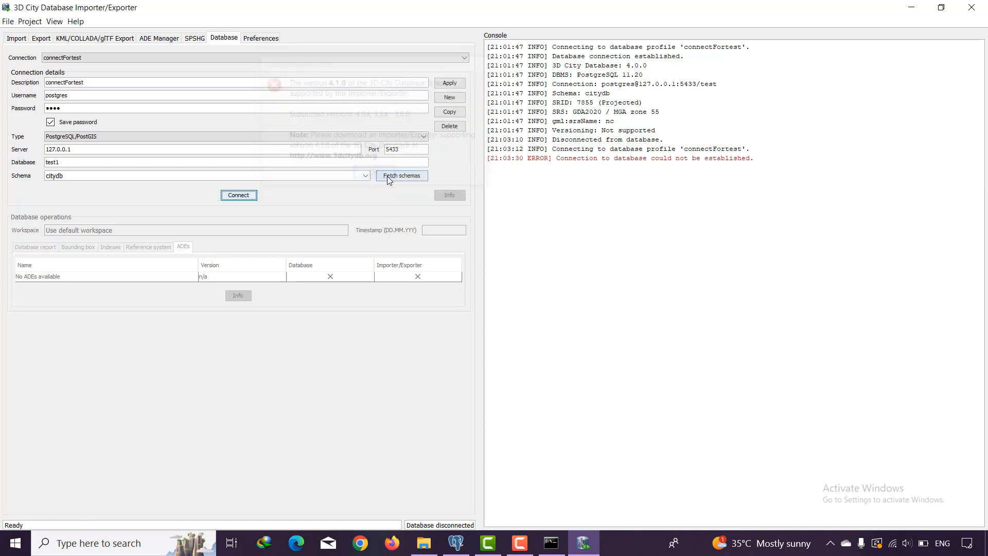
Set the connection's database back to test and reconnect
{"action": "left_click", "coordinate": [64, 163]}
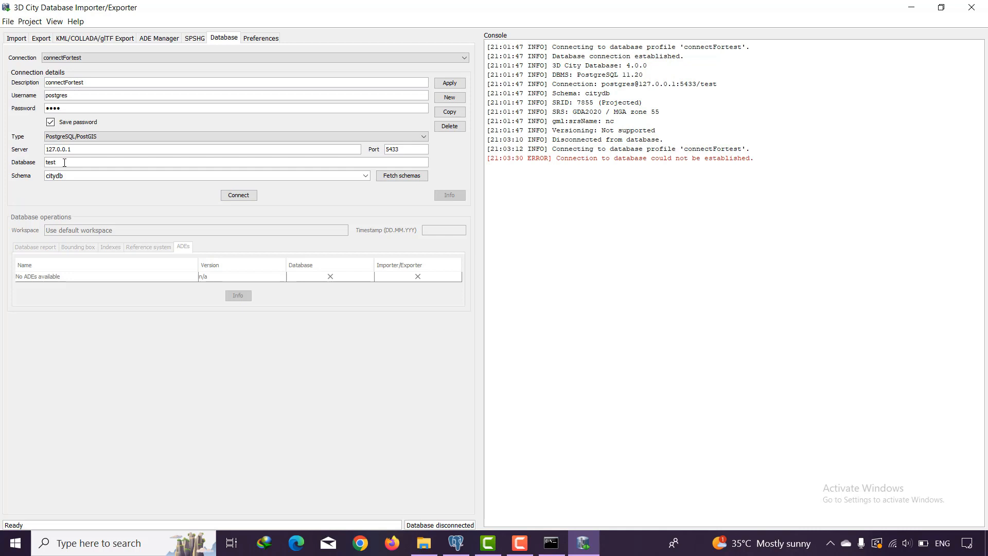
{"action": "left_click", "coordinate": [237, 196]}
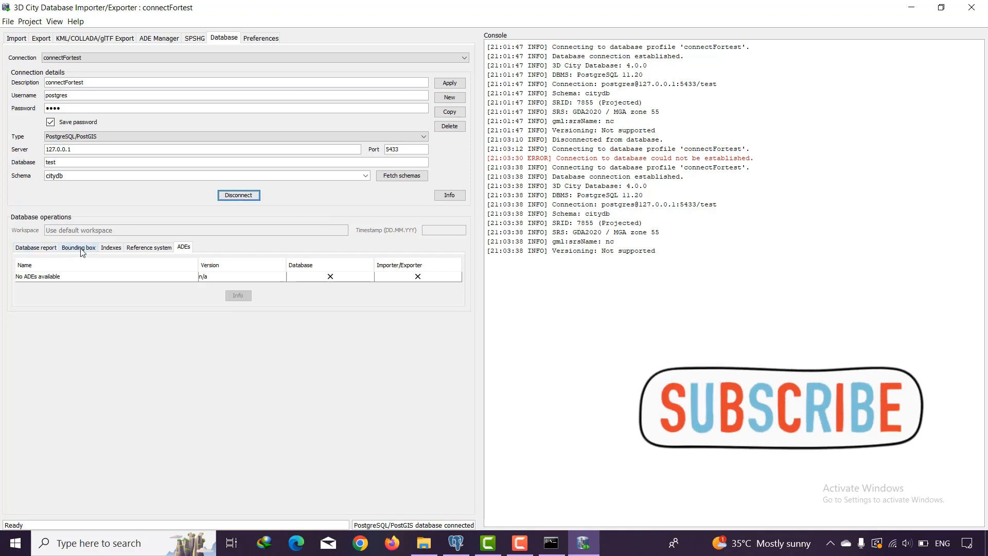
Generate the database report for the test database and read through its table list in the console
{"action": "left_click", "coordinate": [46, 248]}
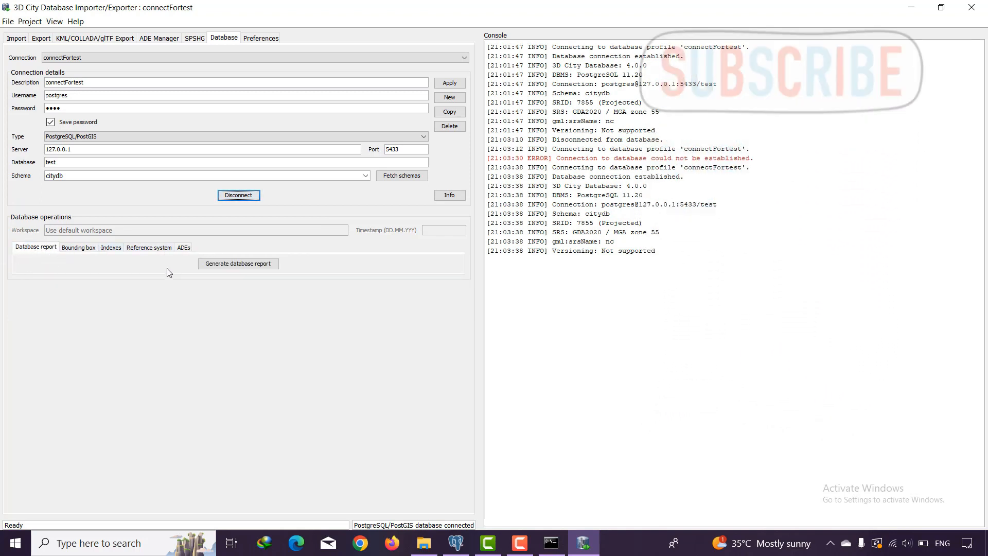
{"action": "left_click", "coordinate": [233, 268]}
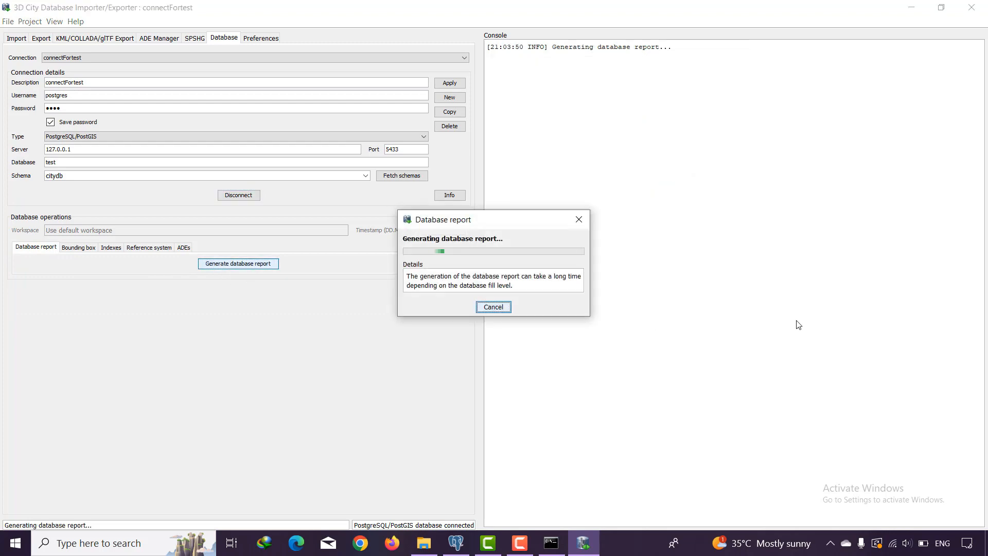
{"action": "scroll", "coordinate": [571, 309], "scroll_direction": "up", "scroll_amount": 3}
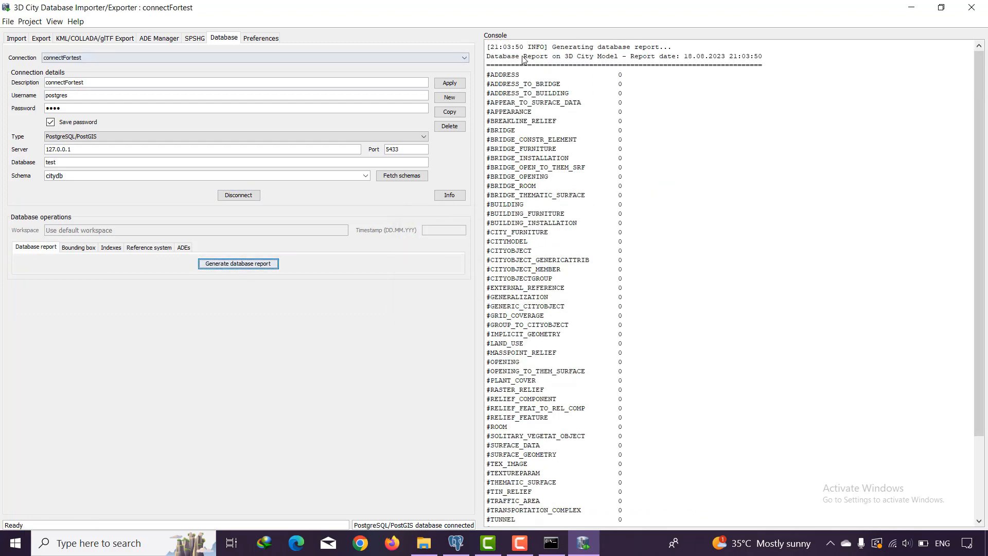
{"action": "scroll", "coordinate": [530, 282], "scroll_direction": "down", "scroll_amount": 4}
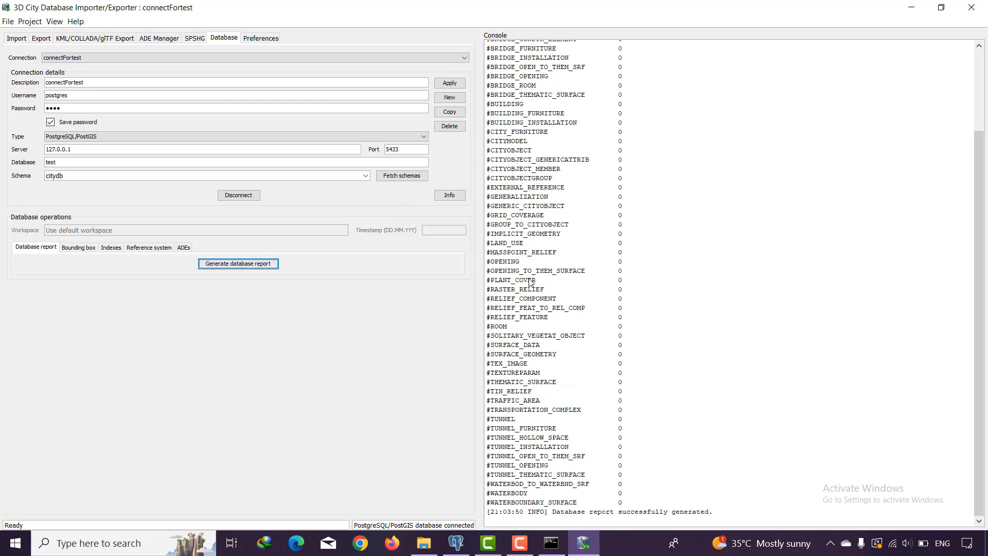
{"action": "scroll", "coordinate": [581, 340], "scroll_direction": "up", "scroll_amount": 4}
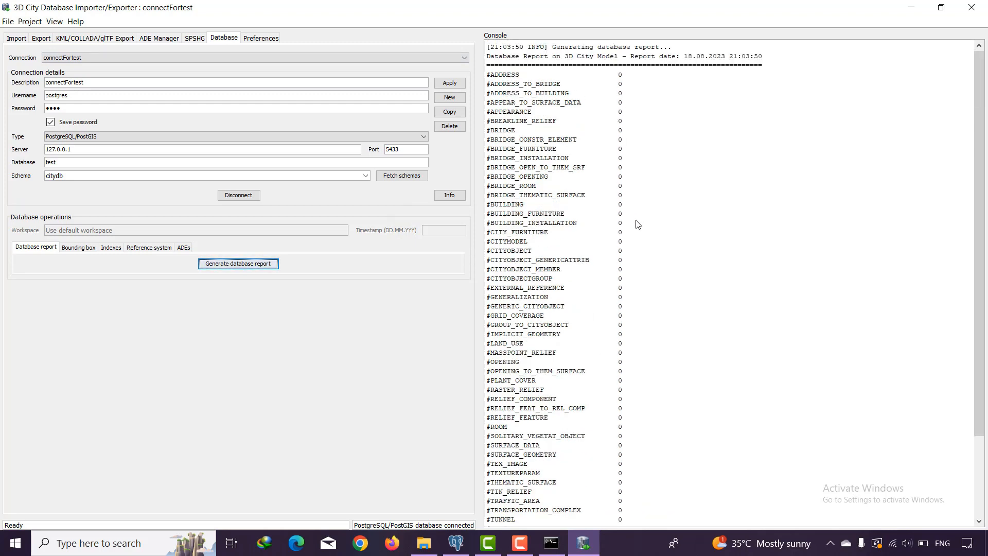
{"action": "scroll", "coordinate": [636, 224], "scroll_direction": "down", "scroll_amount": 5}
{"action": "scroll", "coordinate": [637, 223], "scroll_direction": "up", "scroll_amount": 5}
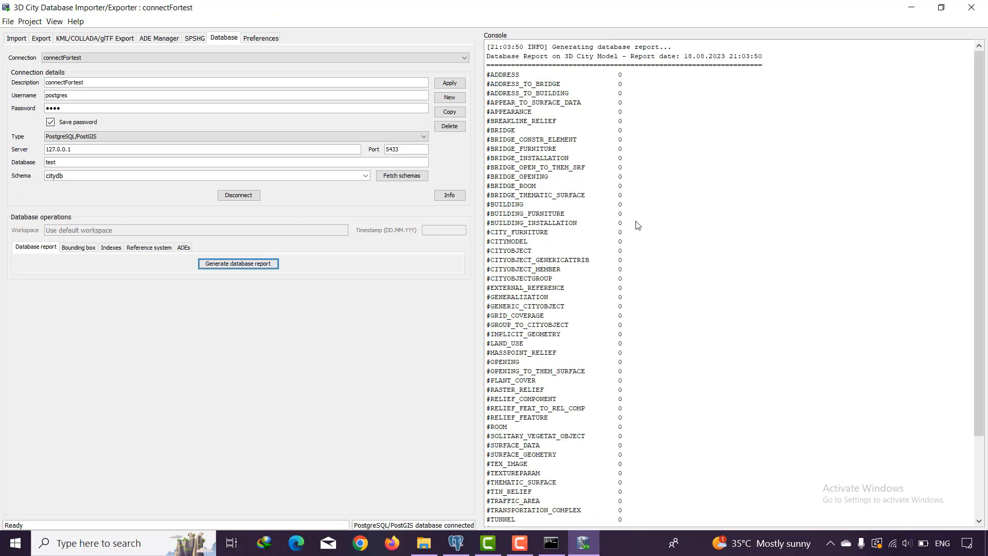
Open the map window for the bounding box operation and try to look up australia on the map
{"action": "left_click", "coordinate": [77, 249]}
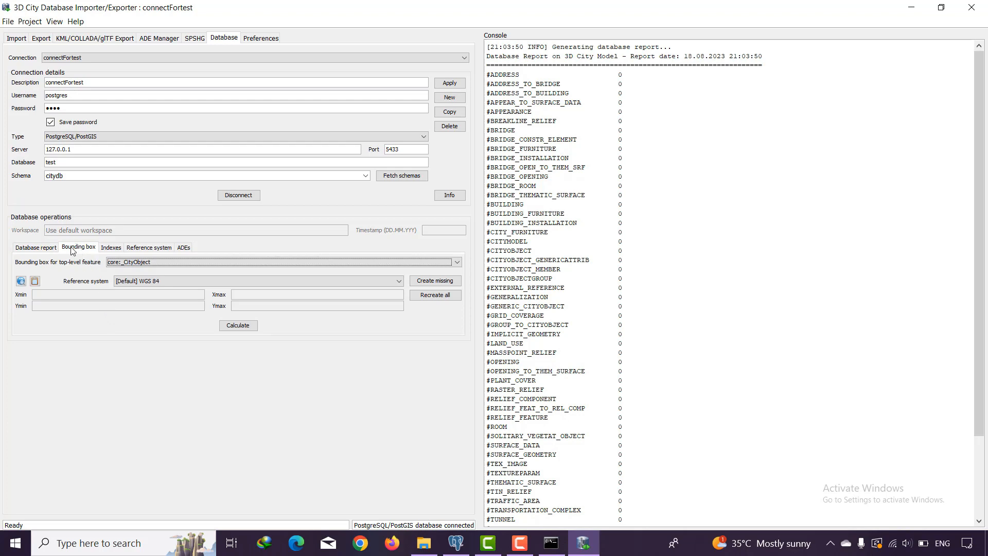
{"action": "left_click", "coordinate": [20, 281]}
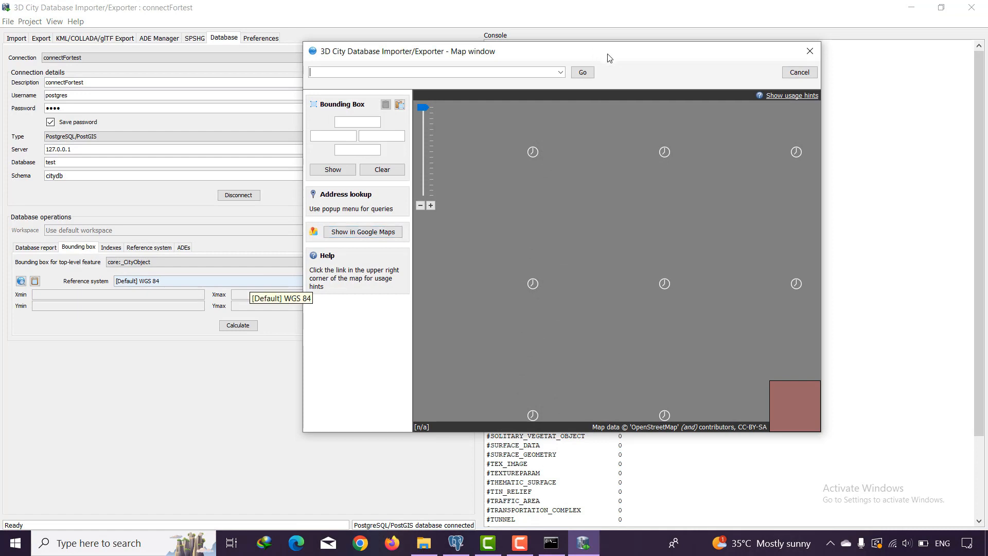
{"action": "left_click_drag", "start_coordinate": [608, 53], "coordinate": [425, 56]}
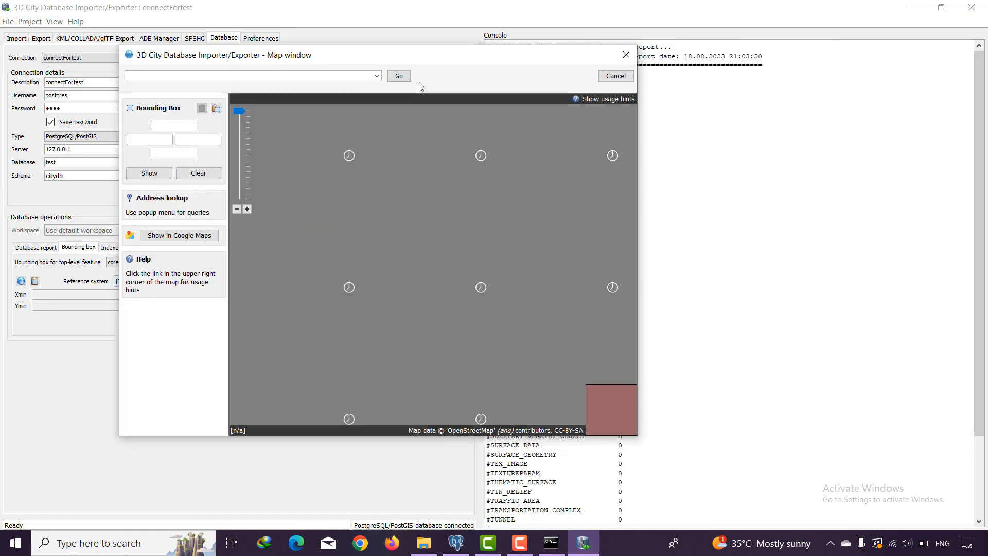
{"action": "left_click", "coordinate": [238, 81]}
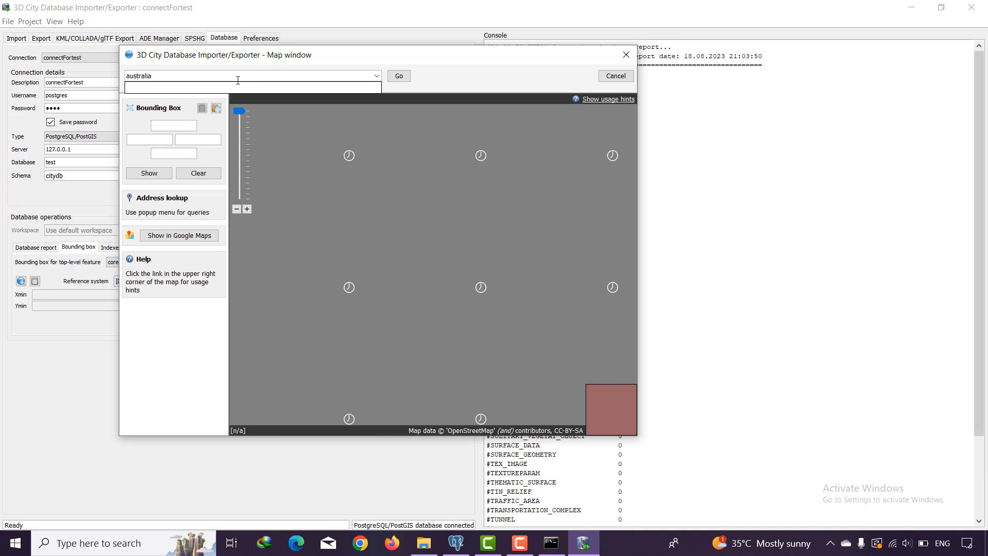
{"action": "key", "text": "Return"}
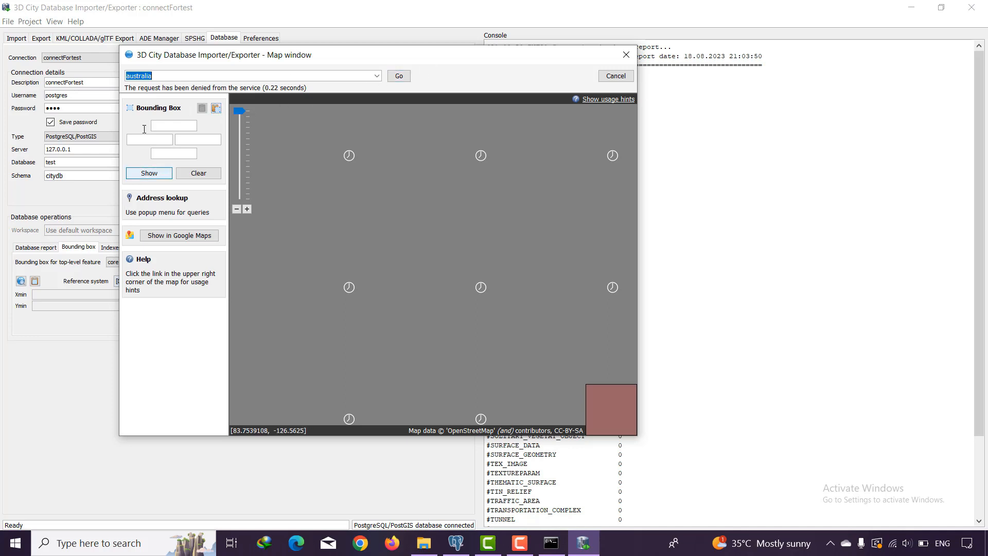
{"action": "key", "text": "BackSpace"}
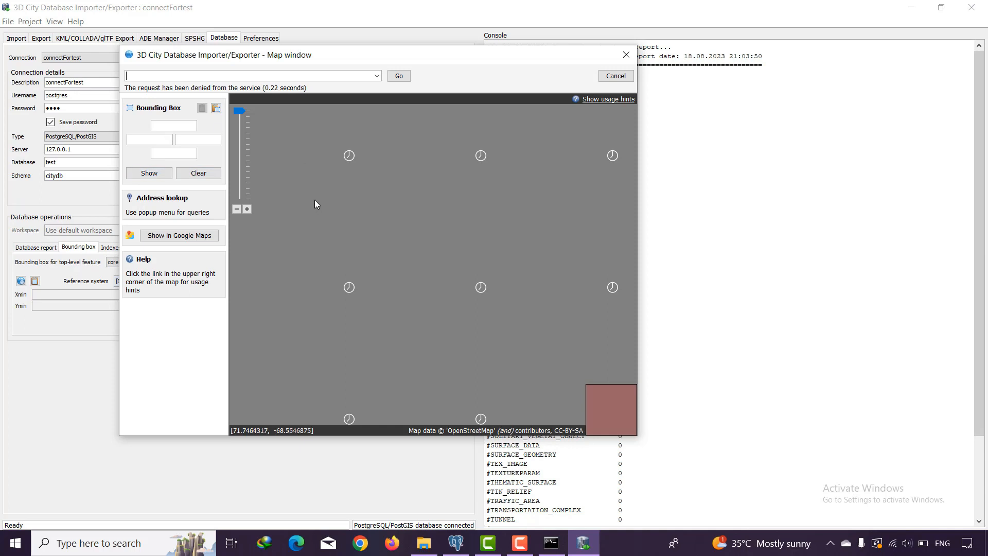
{"action": "scroll", "coordinate": [402, 236], "scroll_direction": "up", "scroll_amount": 1}
{"action": "scroll", "coordinate": [402, 257], "scroll_direction": "up", "scroll_amount": 3}
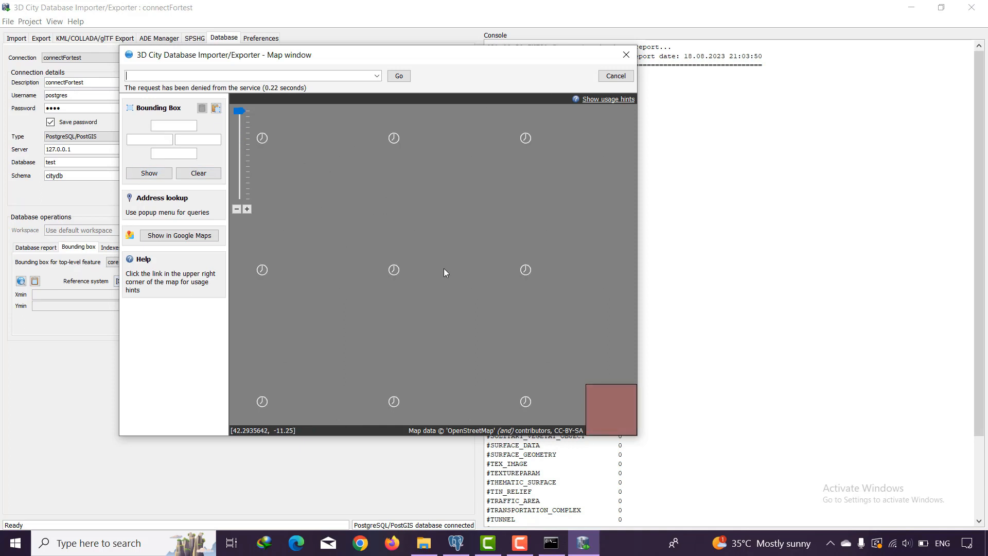
{"action": "scroll", "coordinate": [404, 287], "scroll_direction": "down", "scroll_amount": 2}
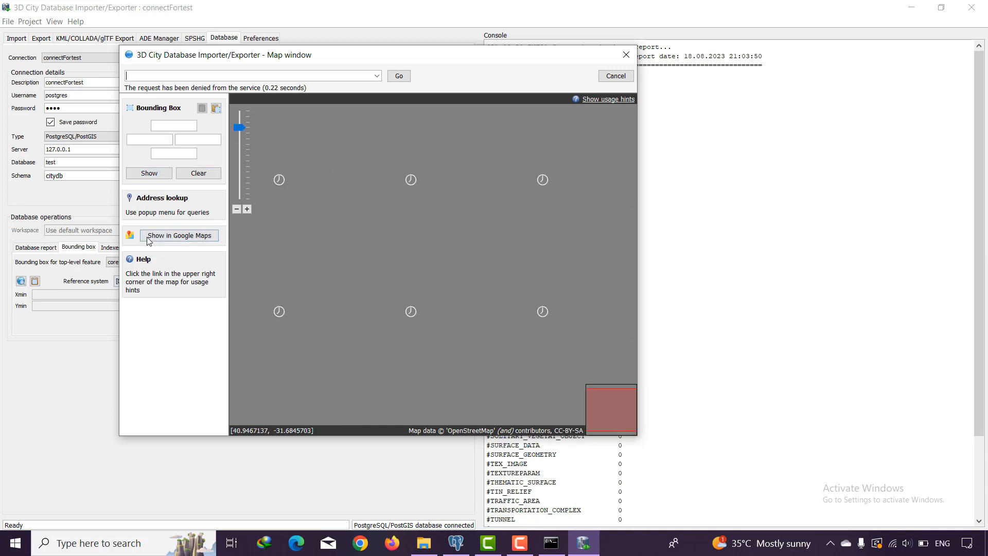
Open the map window's area in Google Maps, look around the map eastward from Spain, and close the browser
{"action": "left_click", "coordinate": [180, 236]}
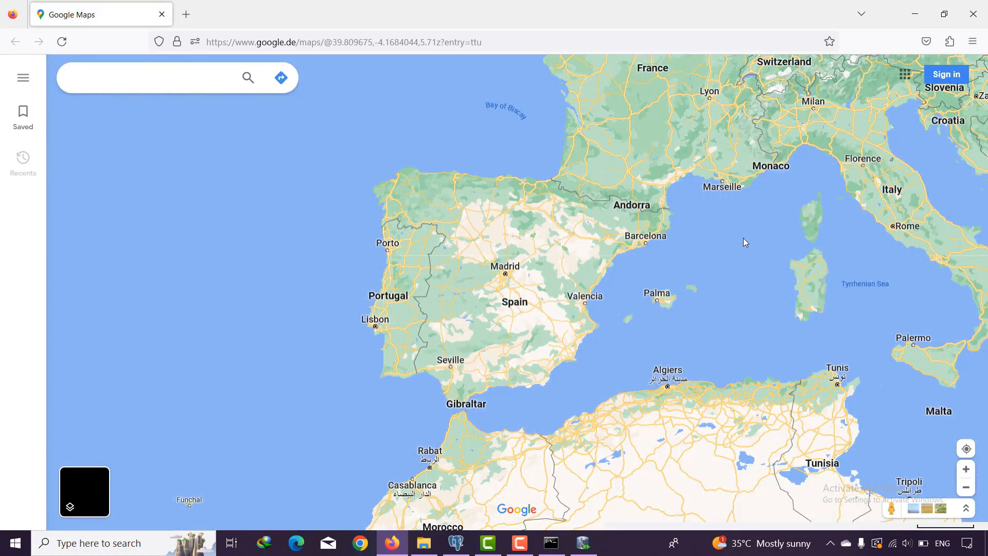
{"action": "left_click_drag", "start_coordinate": [689, 251], "coordinate": [492, 404]}
{"action": "left_click_drag", "start_coordinate": [898, 156], "coordinate": [292, 291]}
{"action": "left_click_drag", "start_coordinate": [664, 293], "coordinate": [340, 146]}
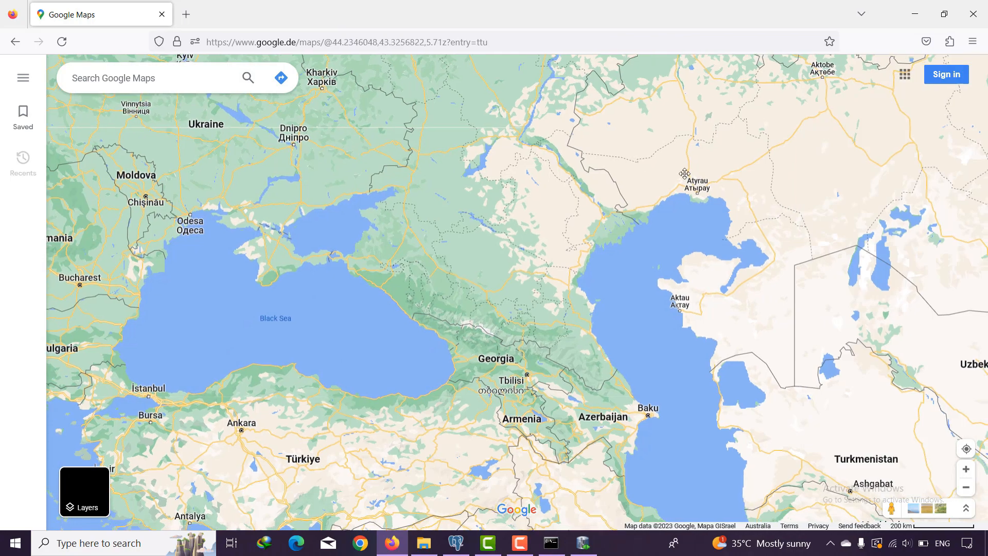
{"action": "left_click_drag", "start_coordinate": [684, 175], "coordinate": [418, 94]}
{"action": "left_click", "coordinate": [979, 18]}
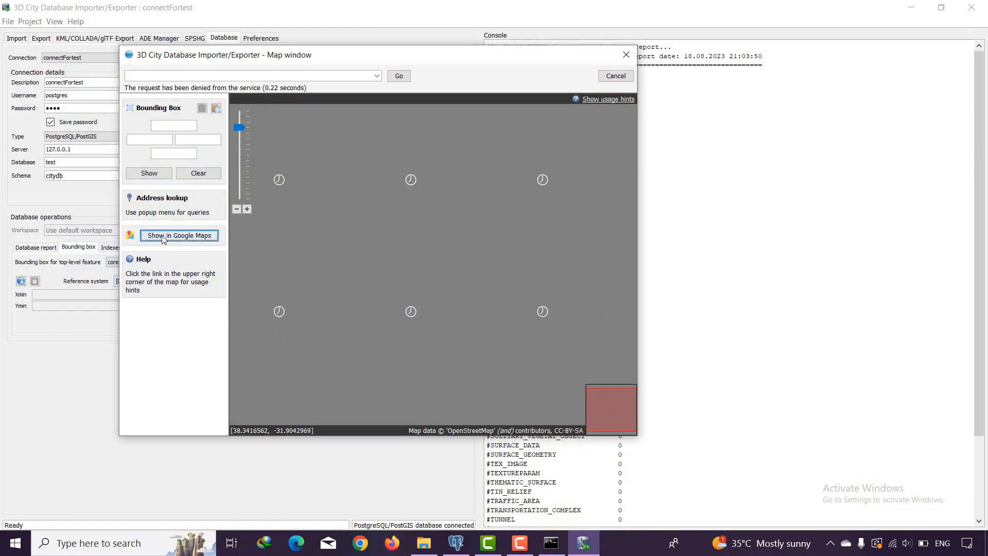
Show a bounding box with north 38.20, west 31.20, east 31.09 and south 38.30, and view that area in Google Maps
{"action": "left_click", "coordinate": [170, 128]}
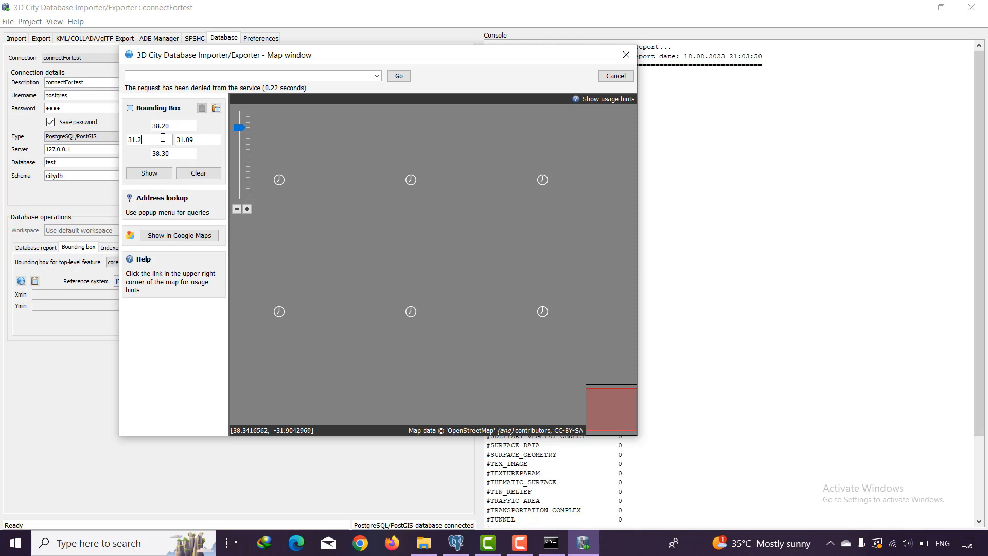
{"action": "type", "text": "0"}
{"action": "left_click", "coordinate": [154, 173]}
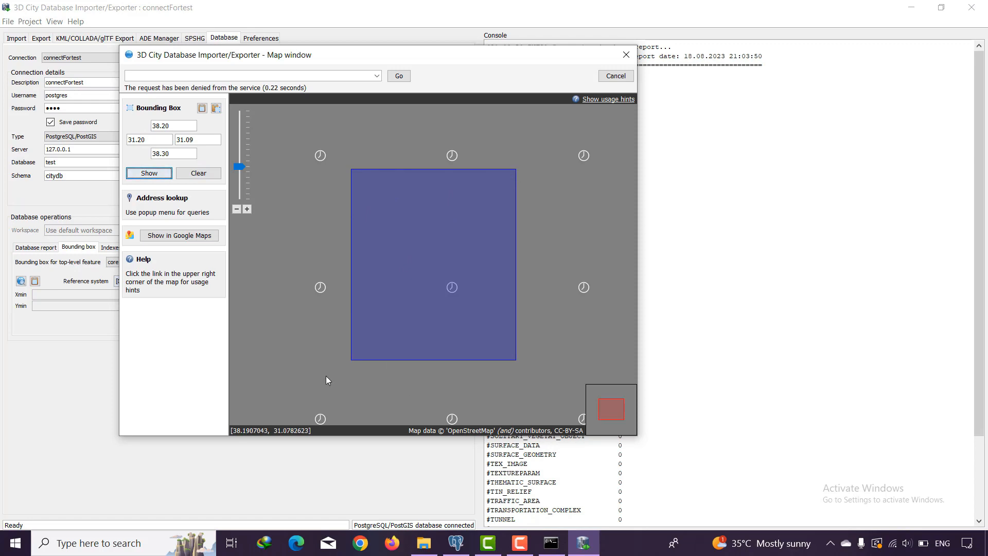
{"action": "left_click", "coordinate": [165, 236]}
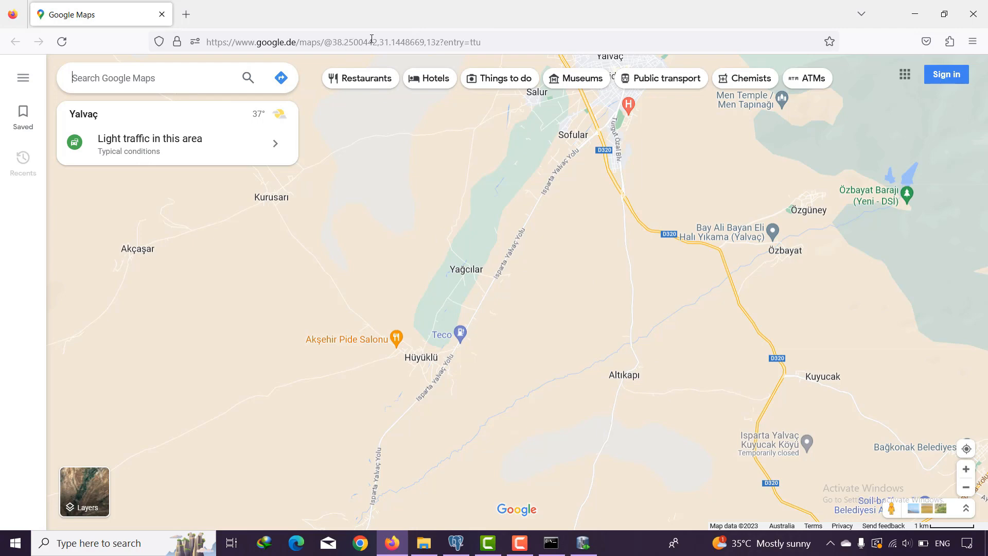
{"action": "left_click", "coordinate": [915, 14]}
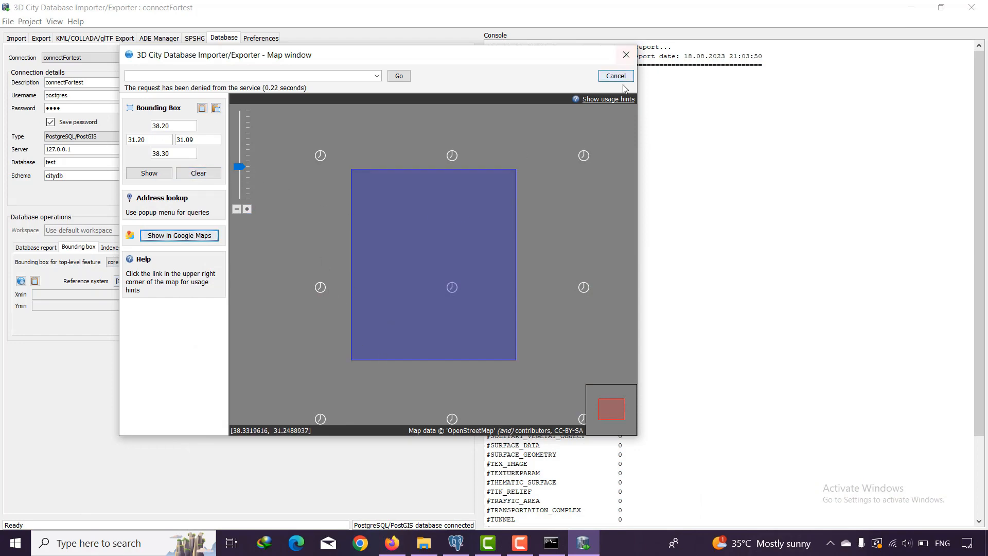
{"action": "left_click", "coordinate": [626, 55]}
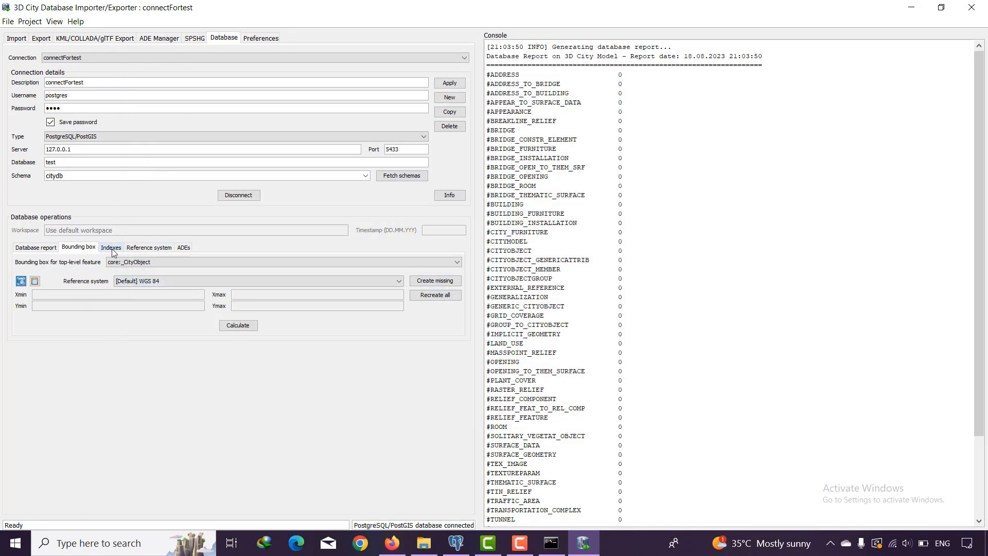
Activate the spatial and normal indexes of the database and deactivate both again
{"action": "left_click", "coordinate": [113, 251]}
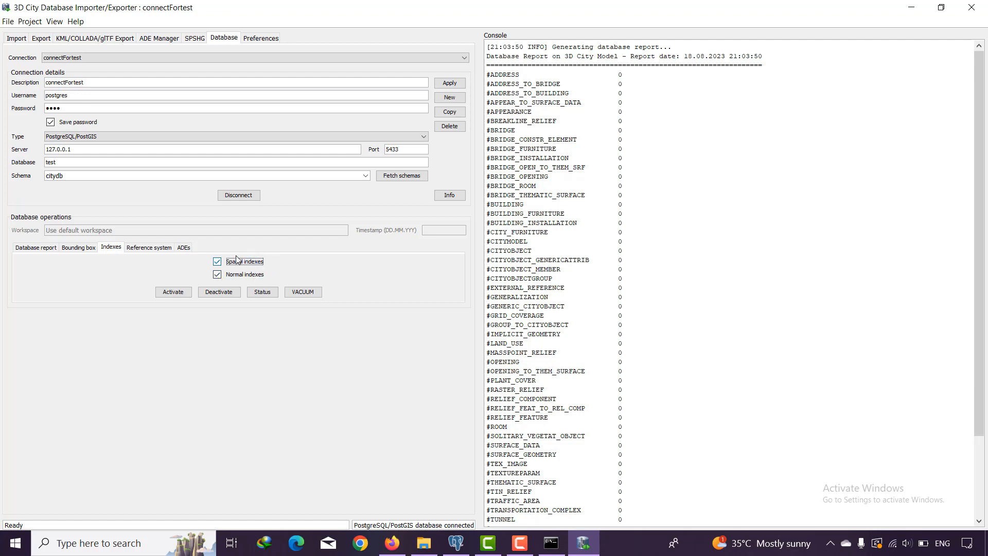
{"action": "left_click", "coordinate": [175, 294]}
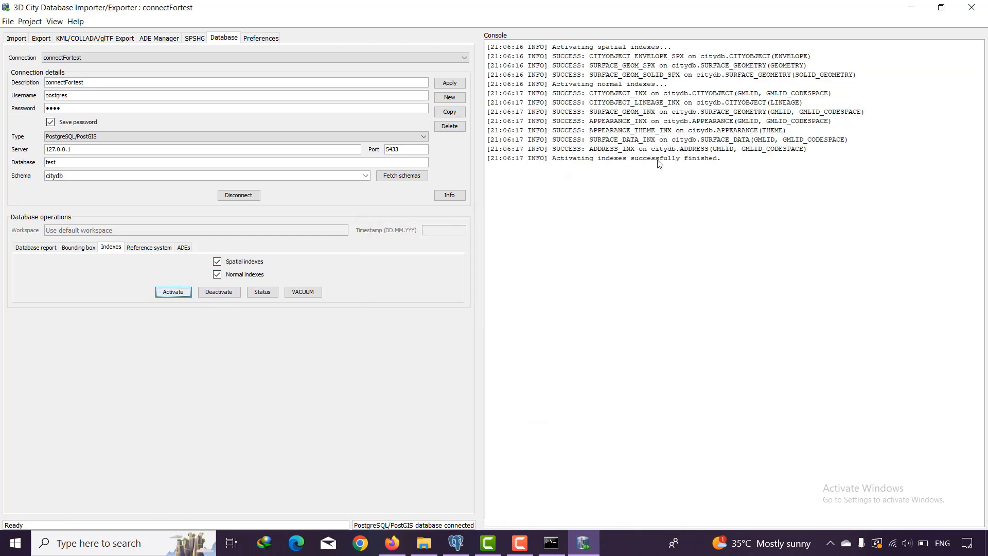
{"action": "left_click", "coordinate": [222, 295]}
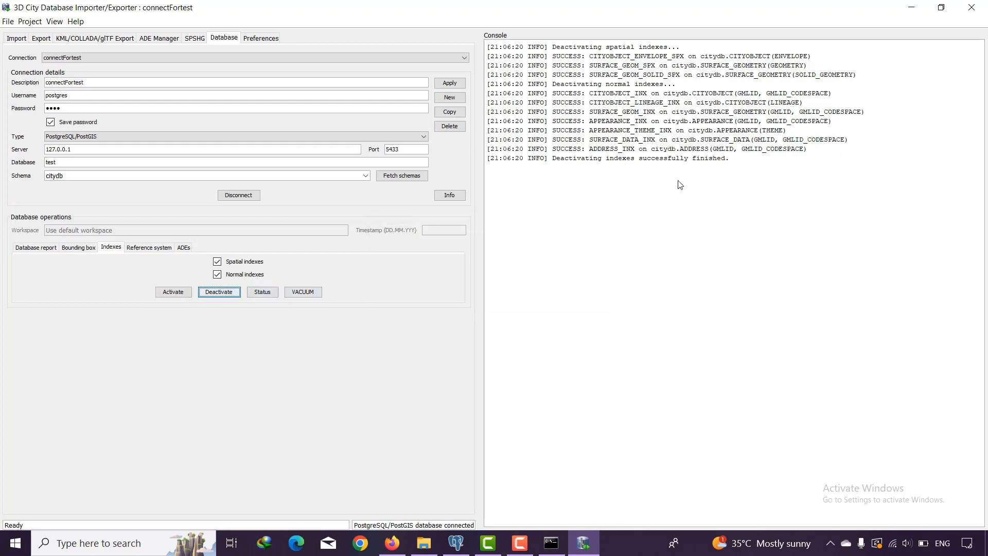
Query the status of the spatial and normal indexes and update the table statistics with VACUUM
{"action": "left_click", "coordinate": [264, 292]}
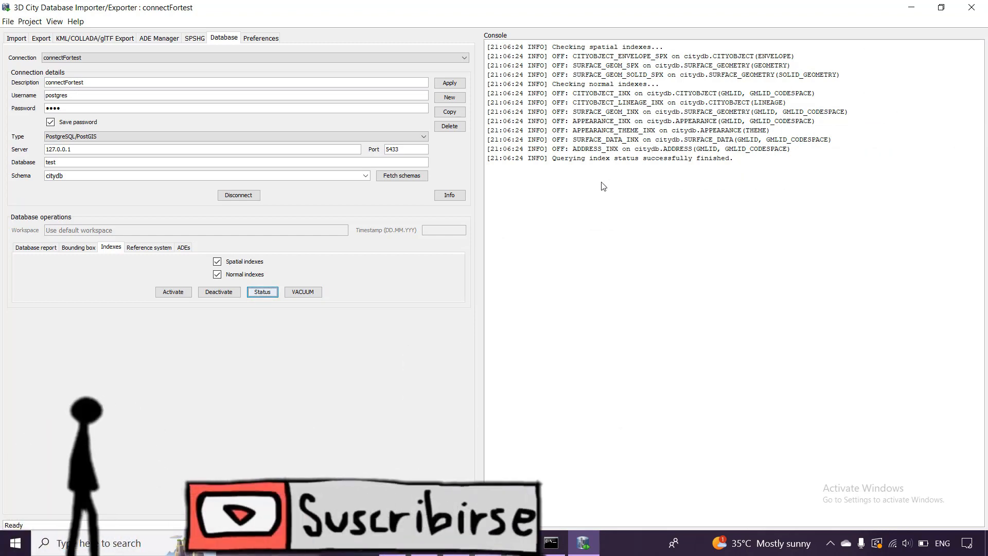
{"action": "left_click", "coordinate": [302, 293]}
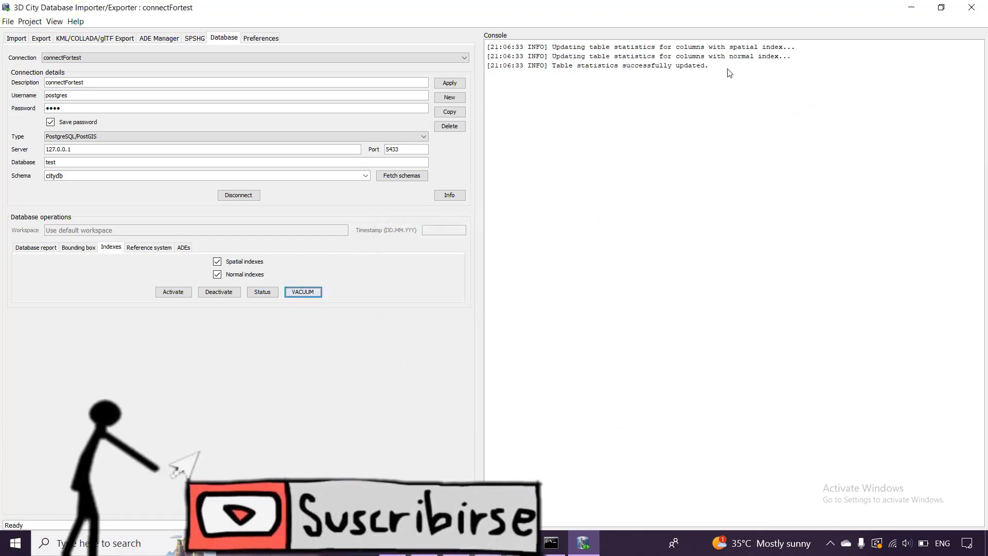
Make the database's reference system editable and apply its settings with the Transform coordinates option for geometries
{"action": "left_click", "coordinate": [134, 249]}
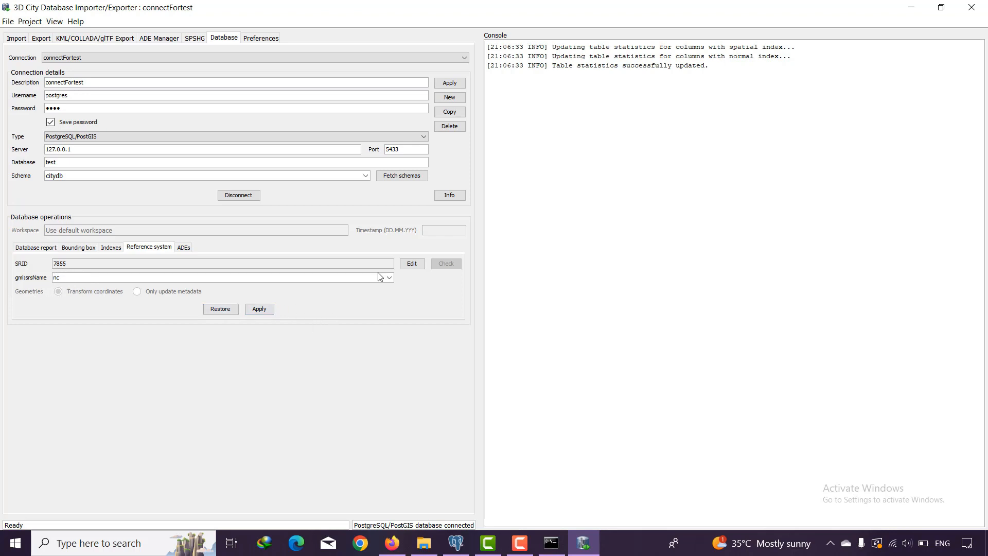
{"action": "left_click", "coordinate": [411, 264]}
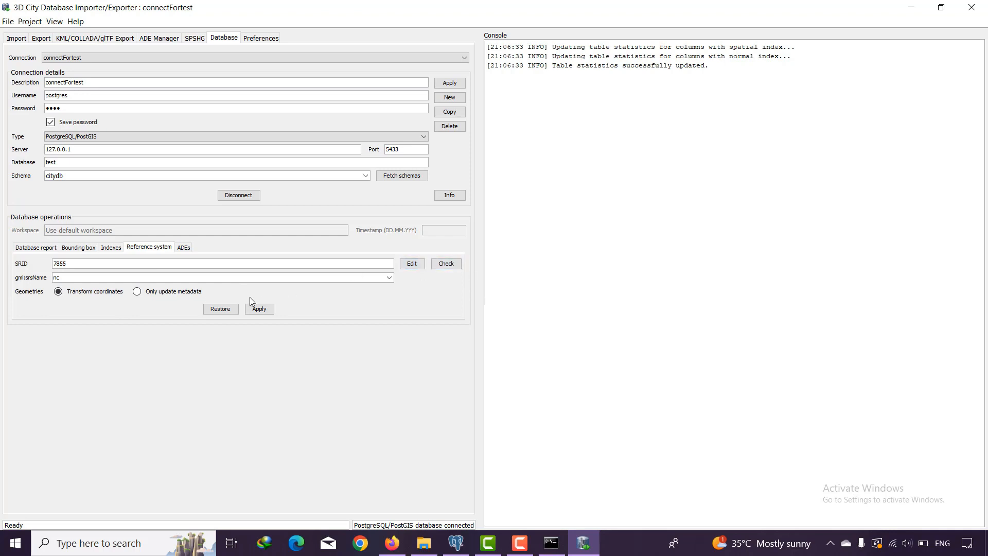
{"action": "left_click", "coordinate": [154, 292]}
{"action": "left_click", "coordinate": [62, 292]}
{"action": "left_click", "coordinate": [261, 310]}
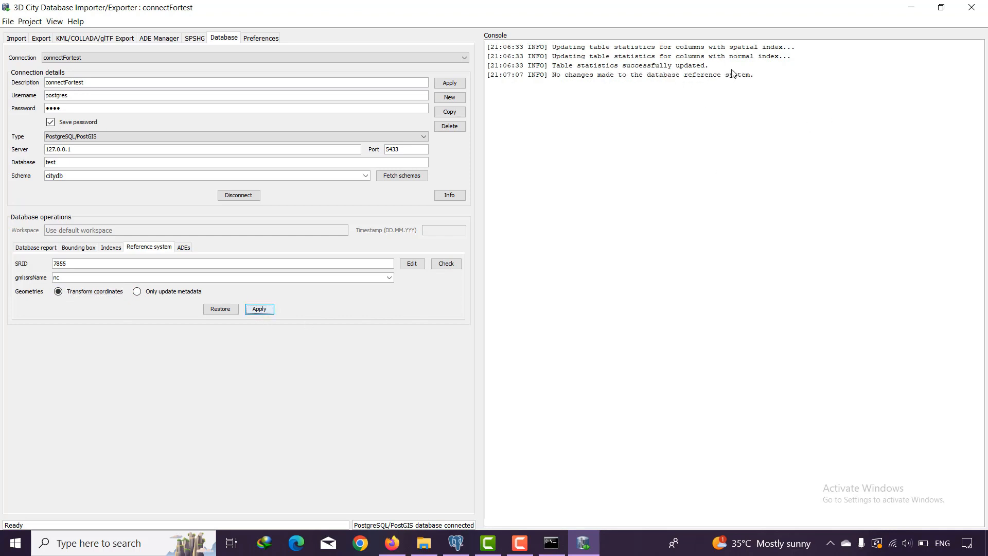
Check whether SRID 7855 is supported and view the list of available ADEs
{"action": "left_click", "coordinate": [445, 264]}
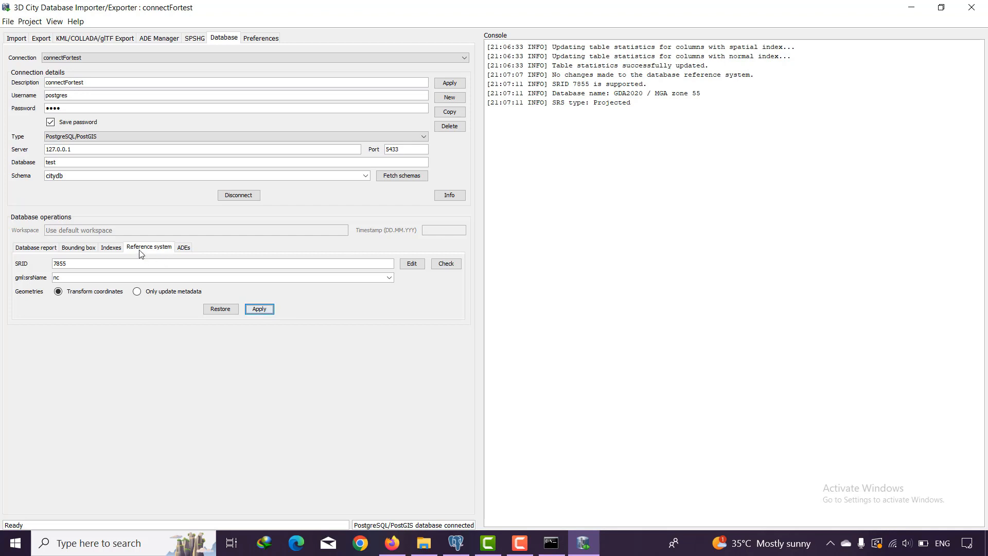
{"action": "left_click", "coordinate": [182, 248]}
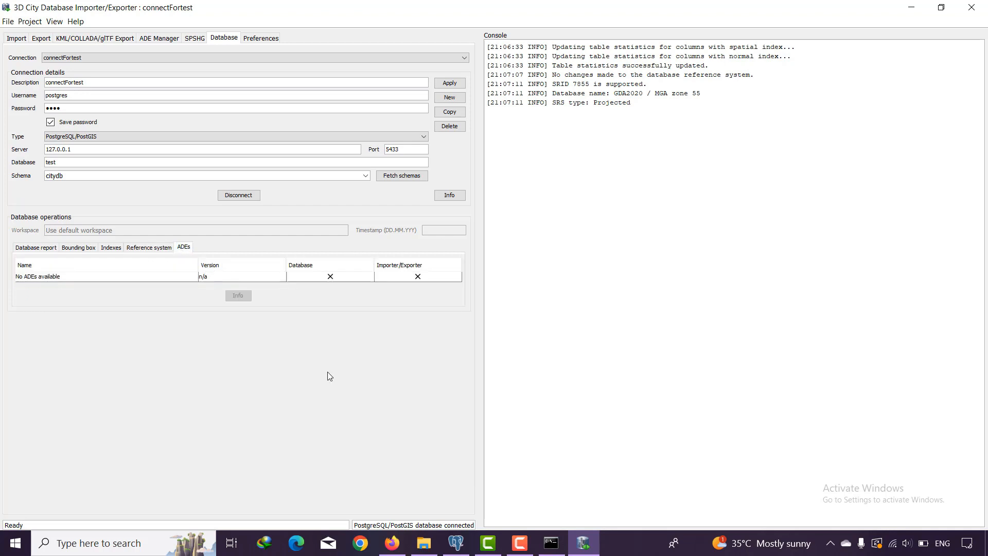